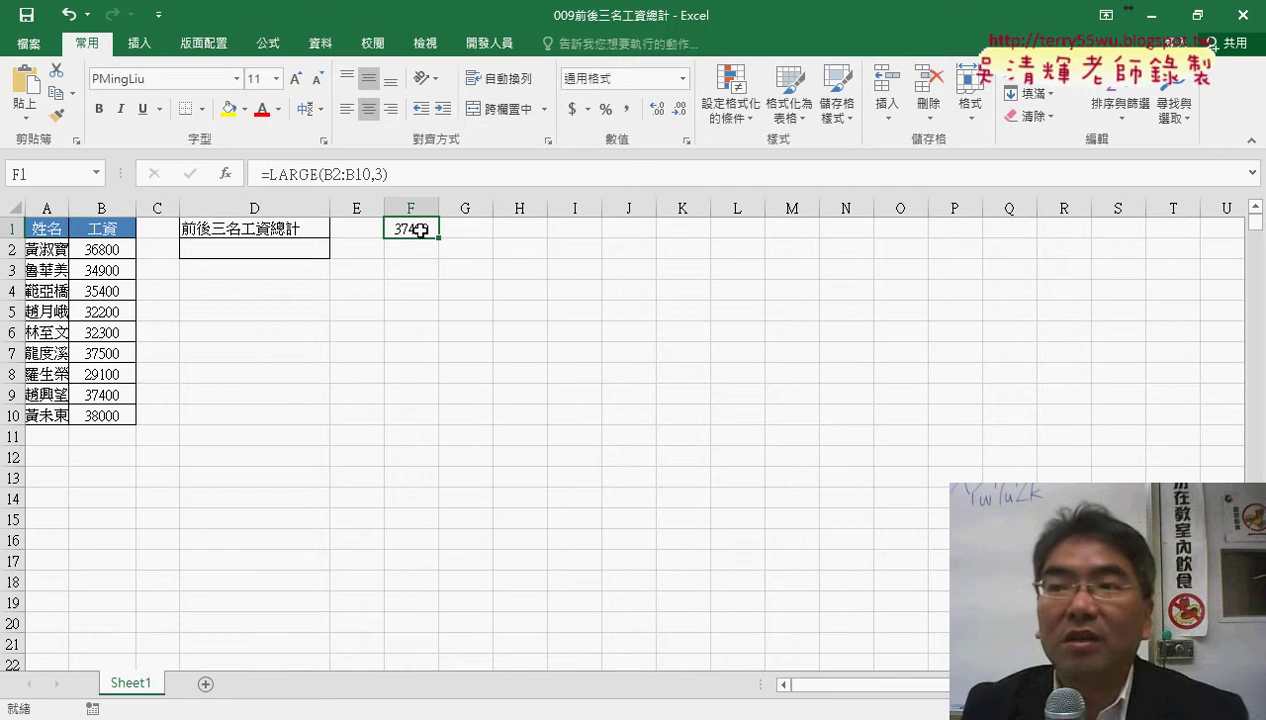
- Cut the =LARGE(B2:B10,3) formula from F1 and paste it into D2 via the formula bar
key("Delete")
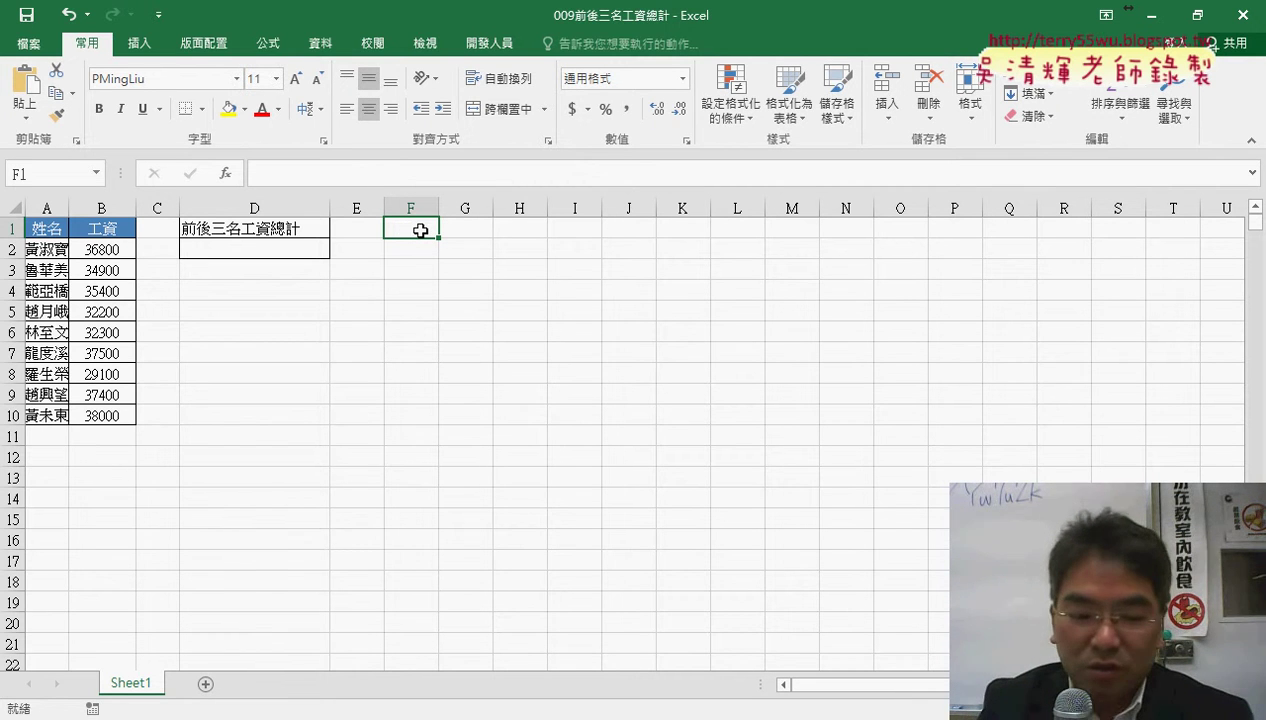
key("ctrl+z")
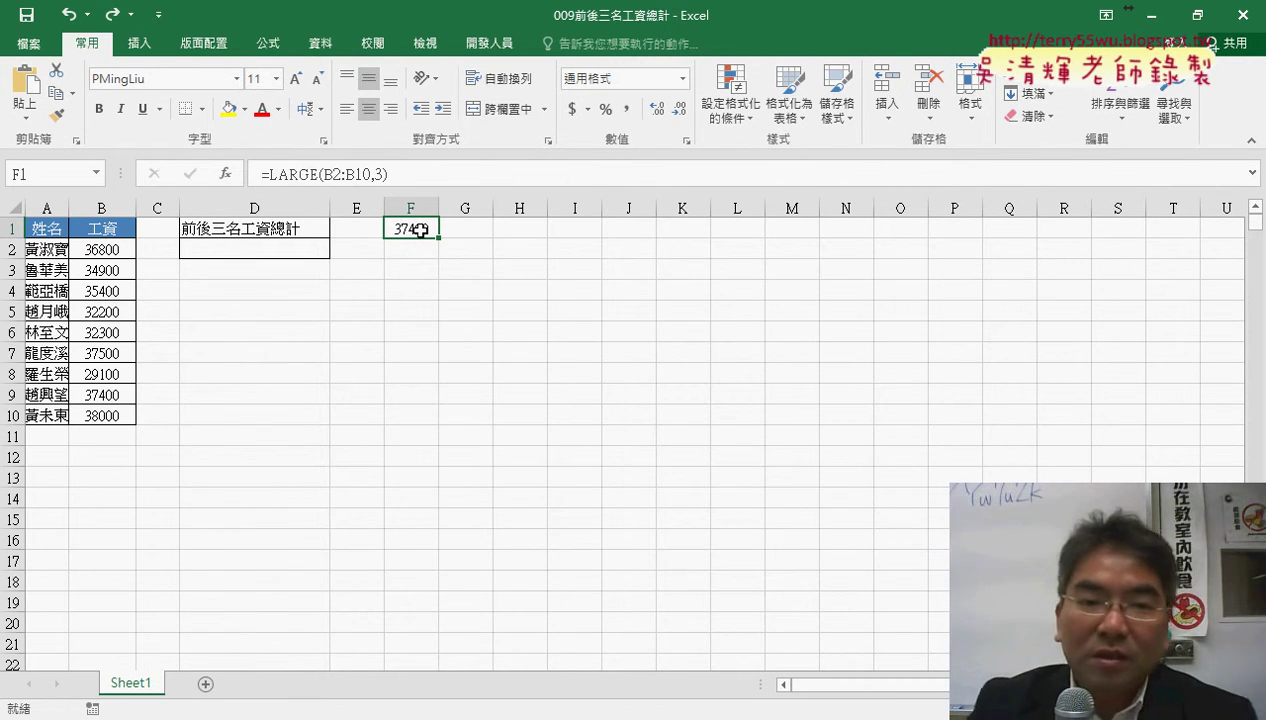
left_click(293, 174)
left_click_drag(293, 174, 260, 174)
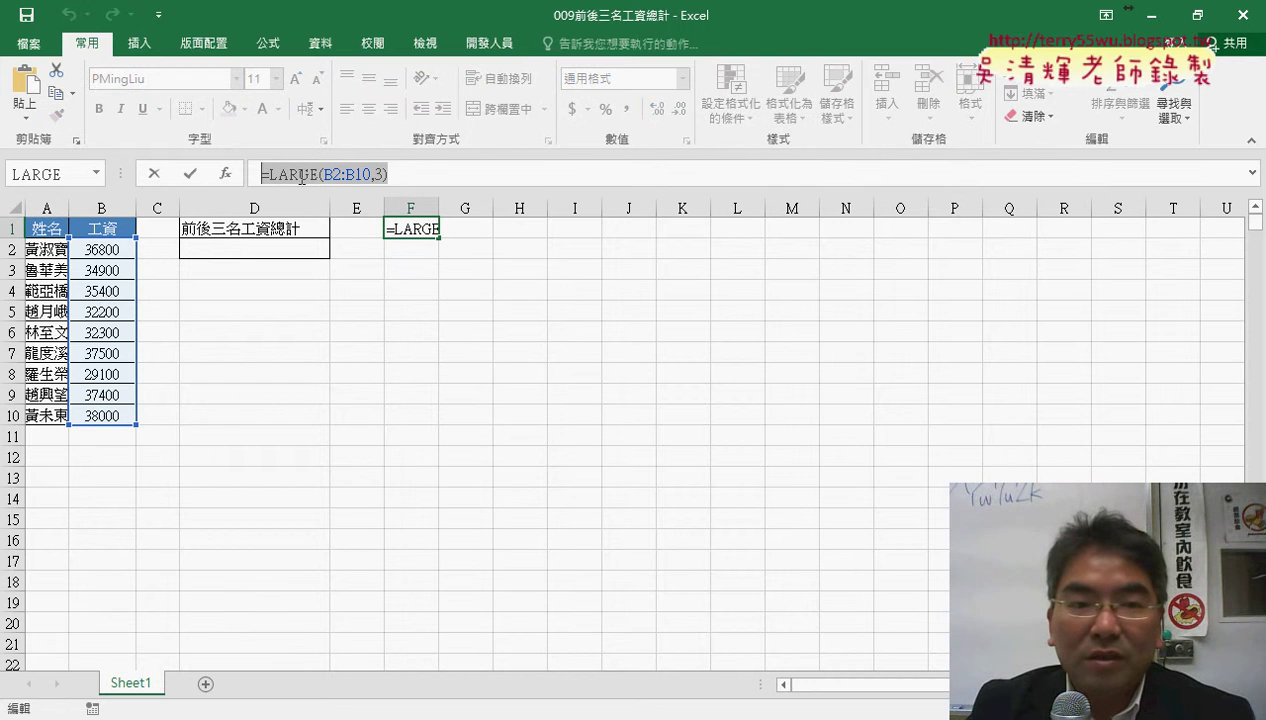
key("Delete")
left_click(248, 254)
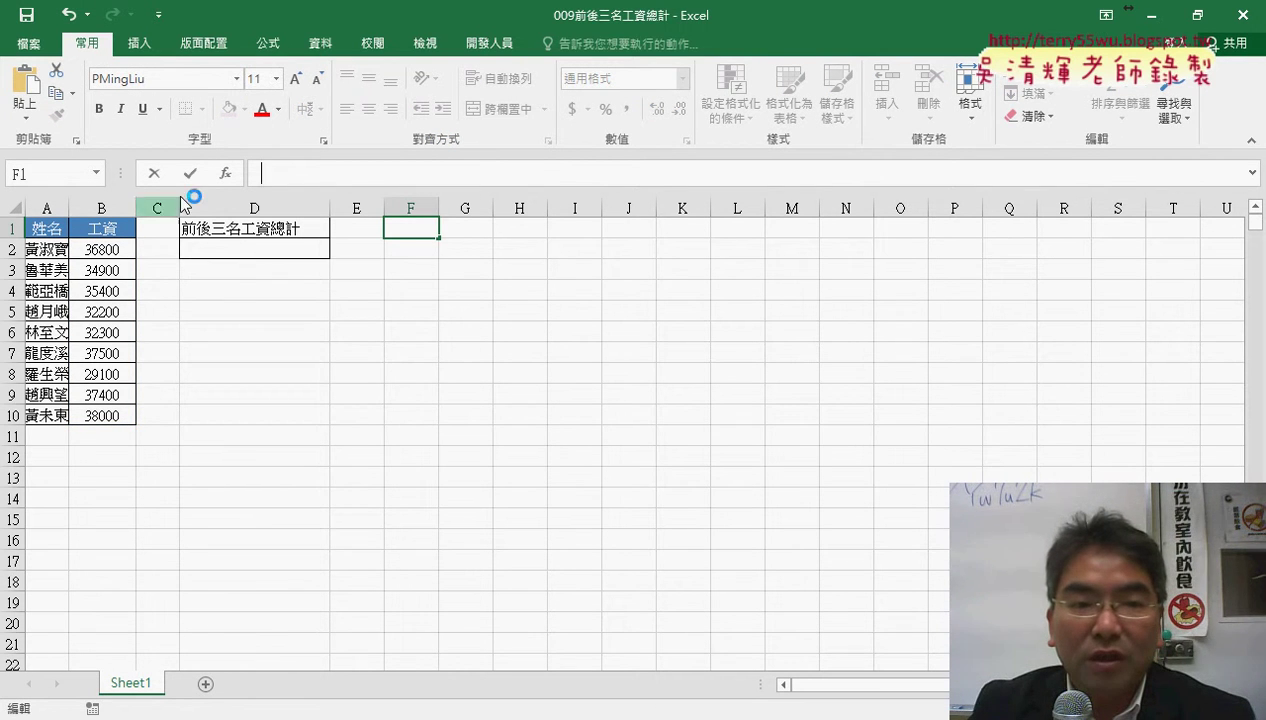
right_click(288, 174)
left_click(329, 251)
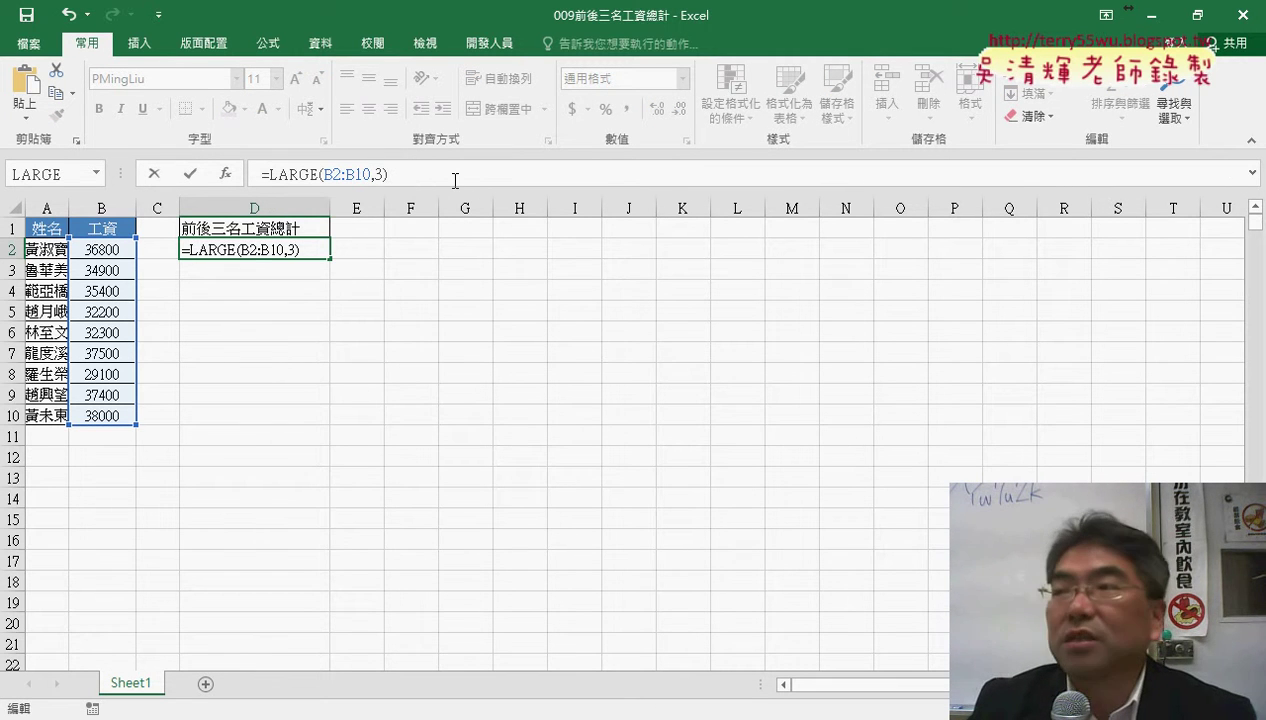
- Commit =LARGE(B2:B10,3) in D2 to show 37400, then delete the LARGE text from the formula
left_click(190, 174)
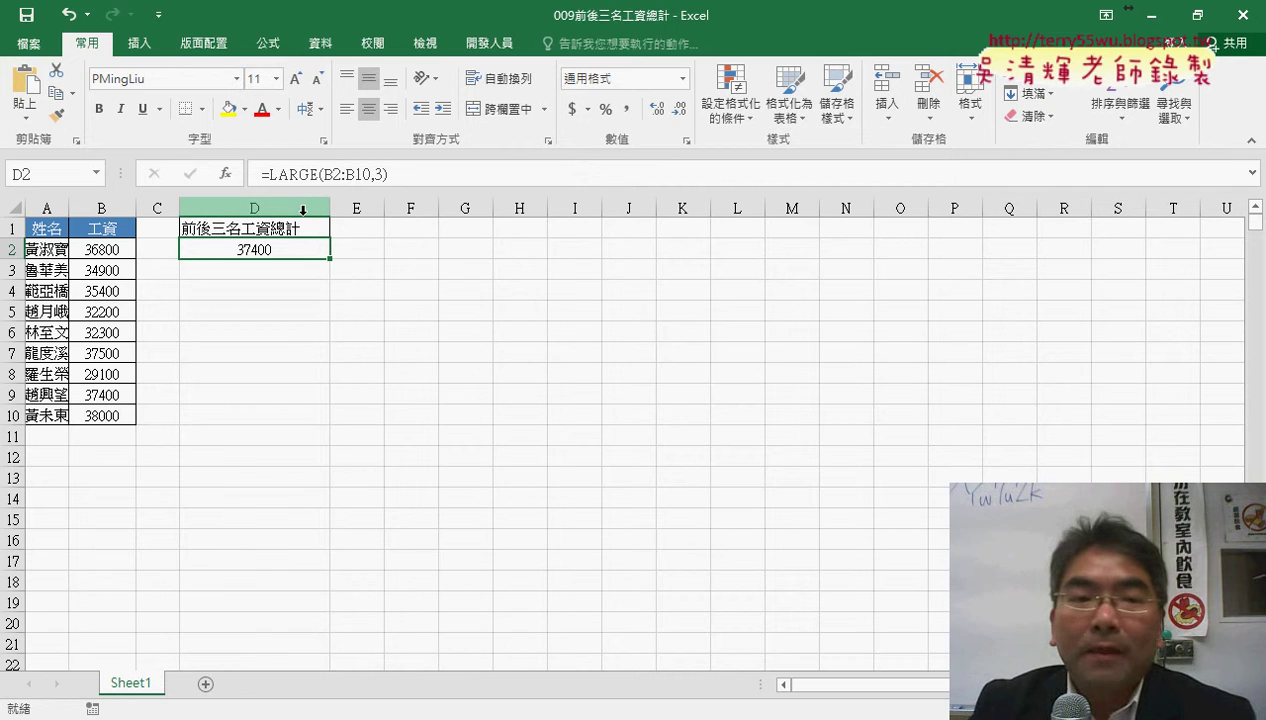
left_click_drag(271, 175, 432, 174)
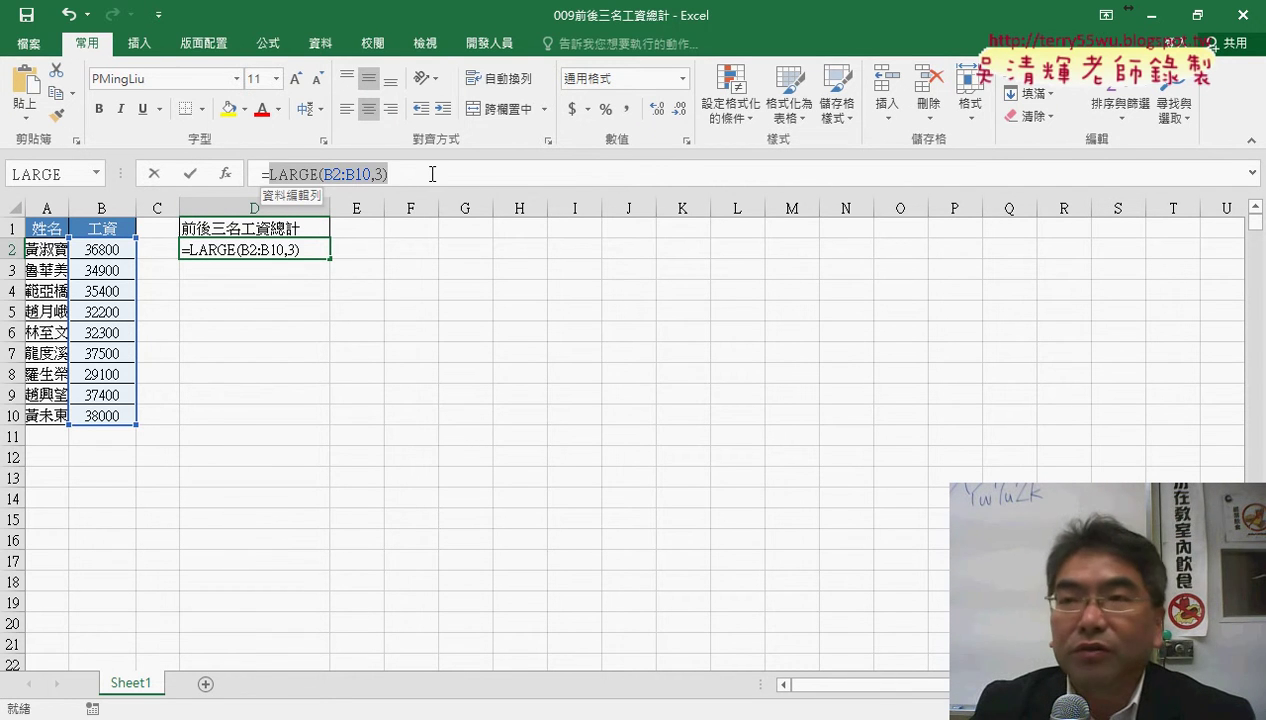
right_click(345, 175)
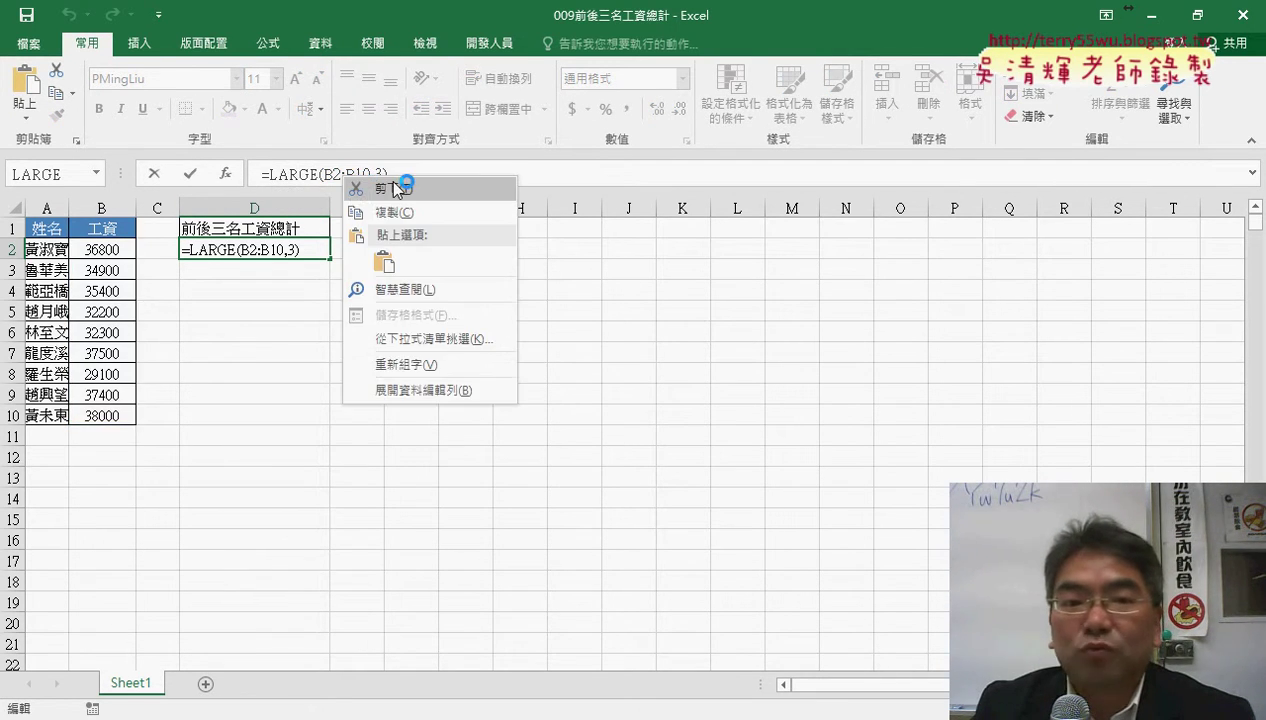
key("Escape")
key("BackSpace")
- Start a SUMIF from Recently Used functions with range B2:B10
left_click(225, 174)
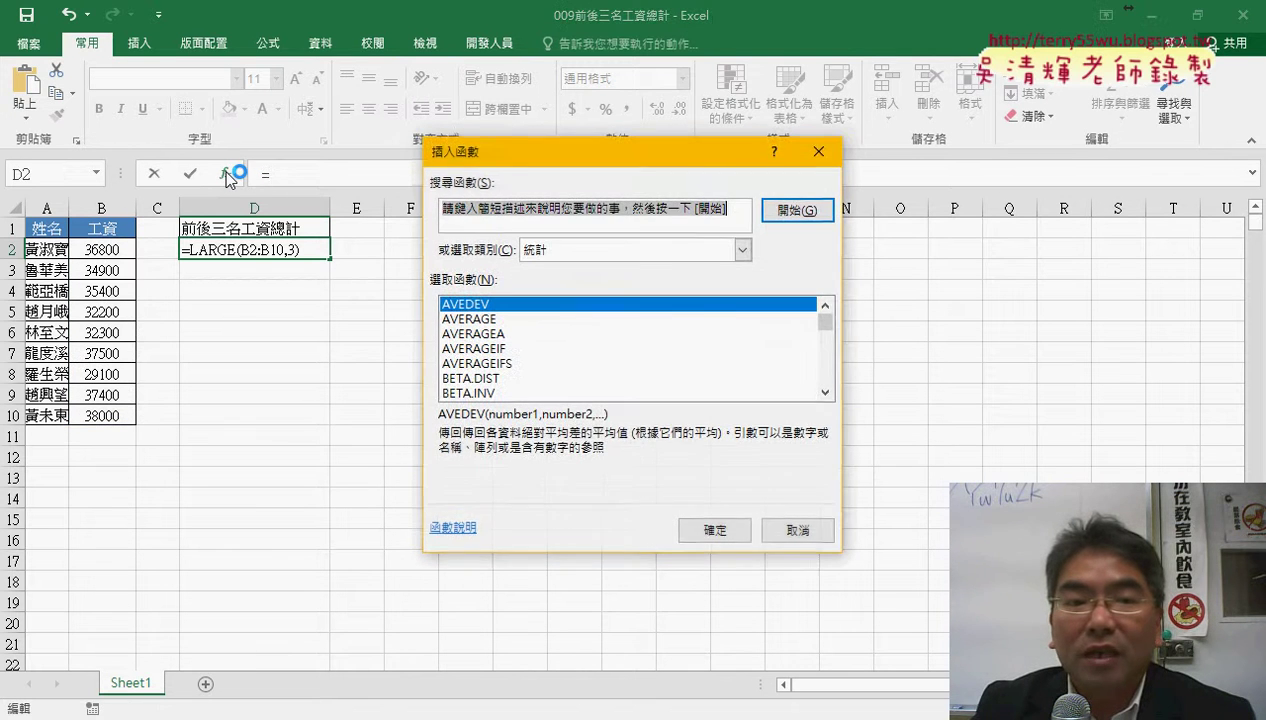
left_click(537, 254)
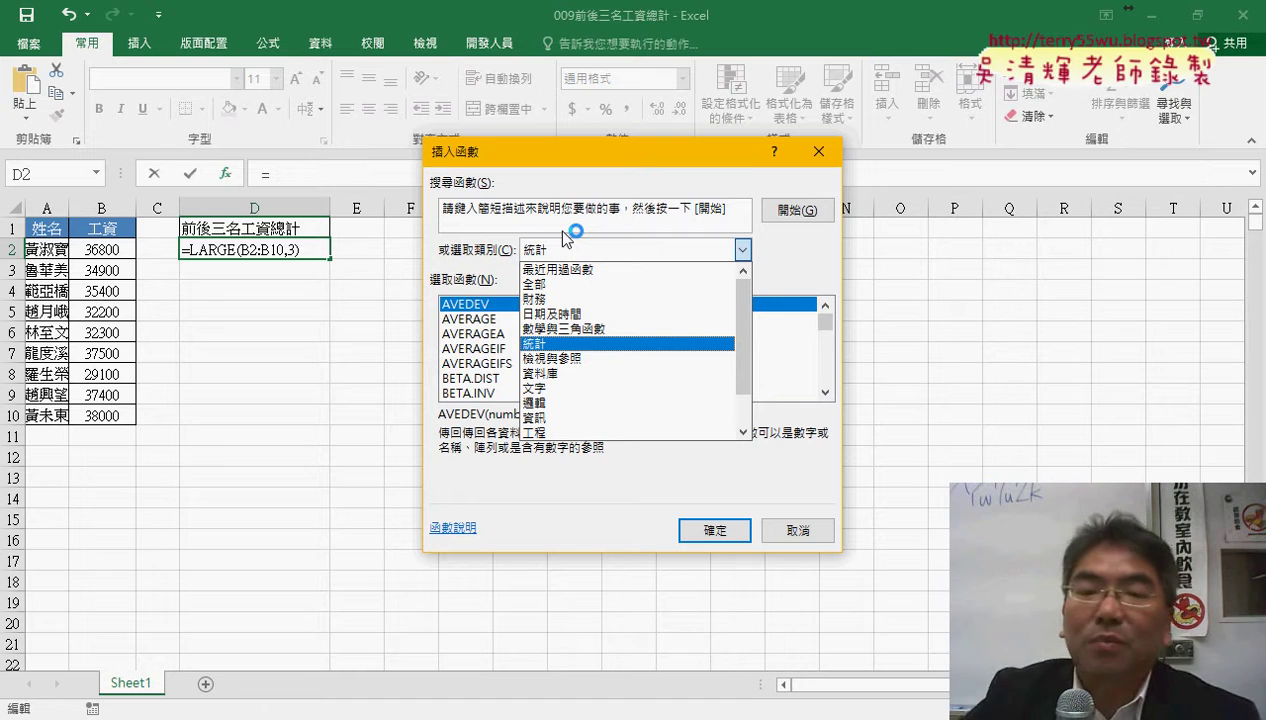
left_click(556, 269)
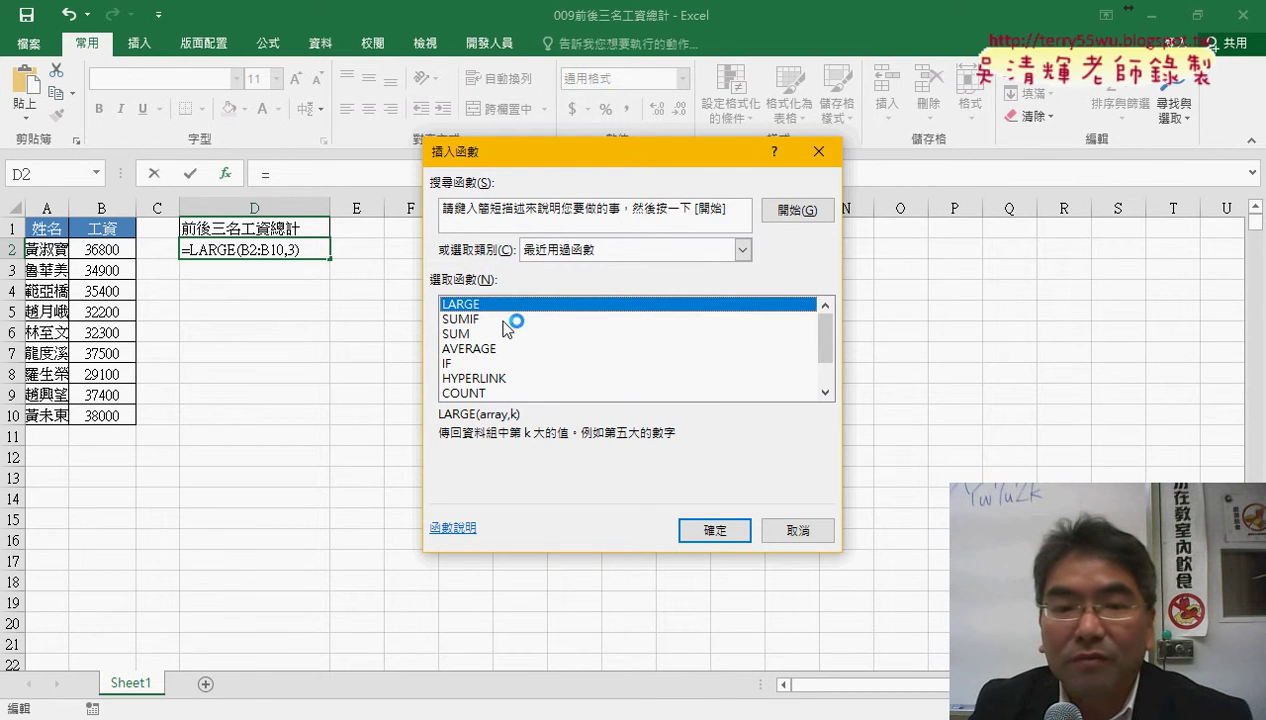
double_click(460, 319)
left_click_drag(553, 204, 603, 188)
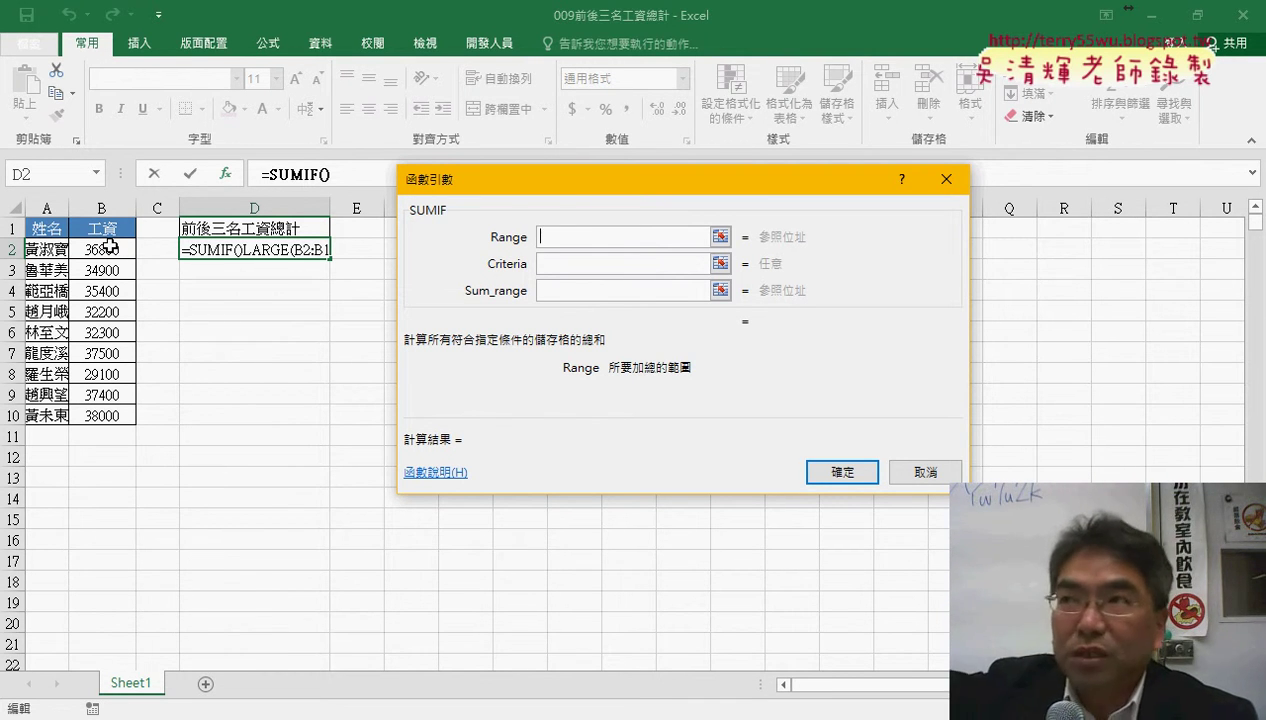
left_click_drag(109, 248, 115, 413)
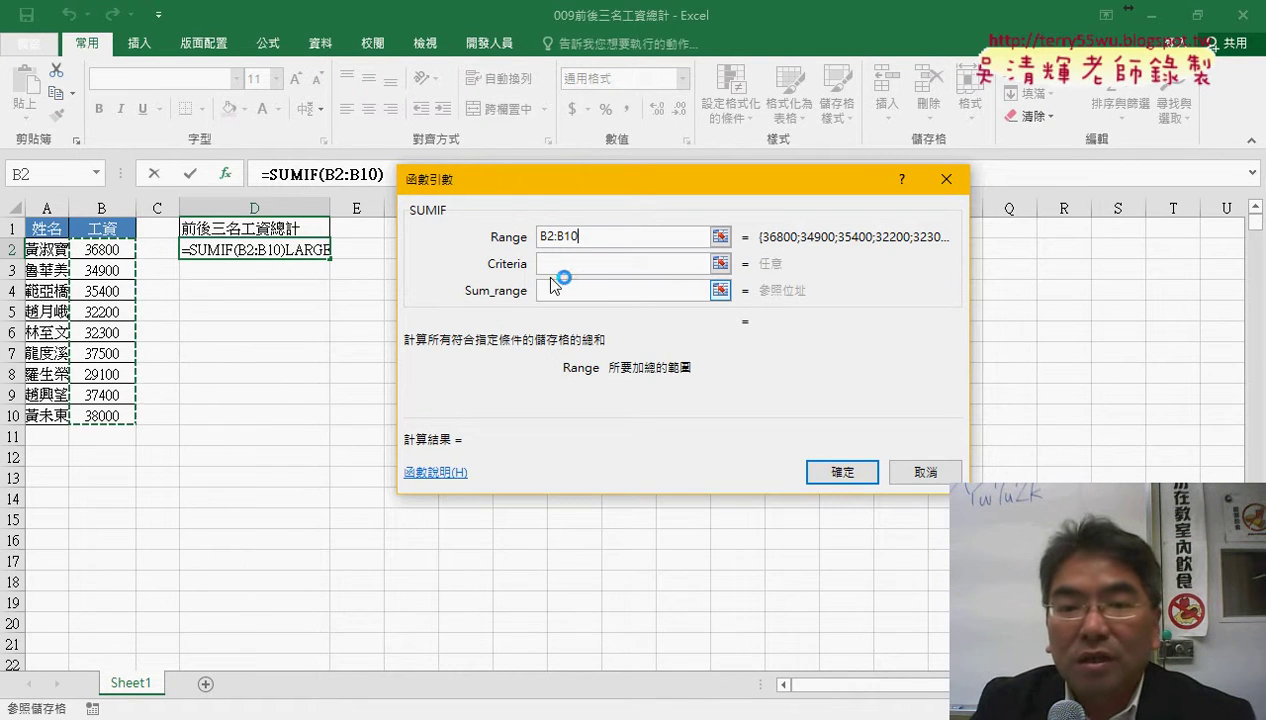
- Try pasting a SUMIF criterion, then cancel to keep the LARGE formula in D2
left_click(563, 266)
right_click(575, 267)
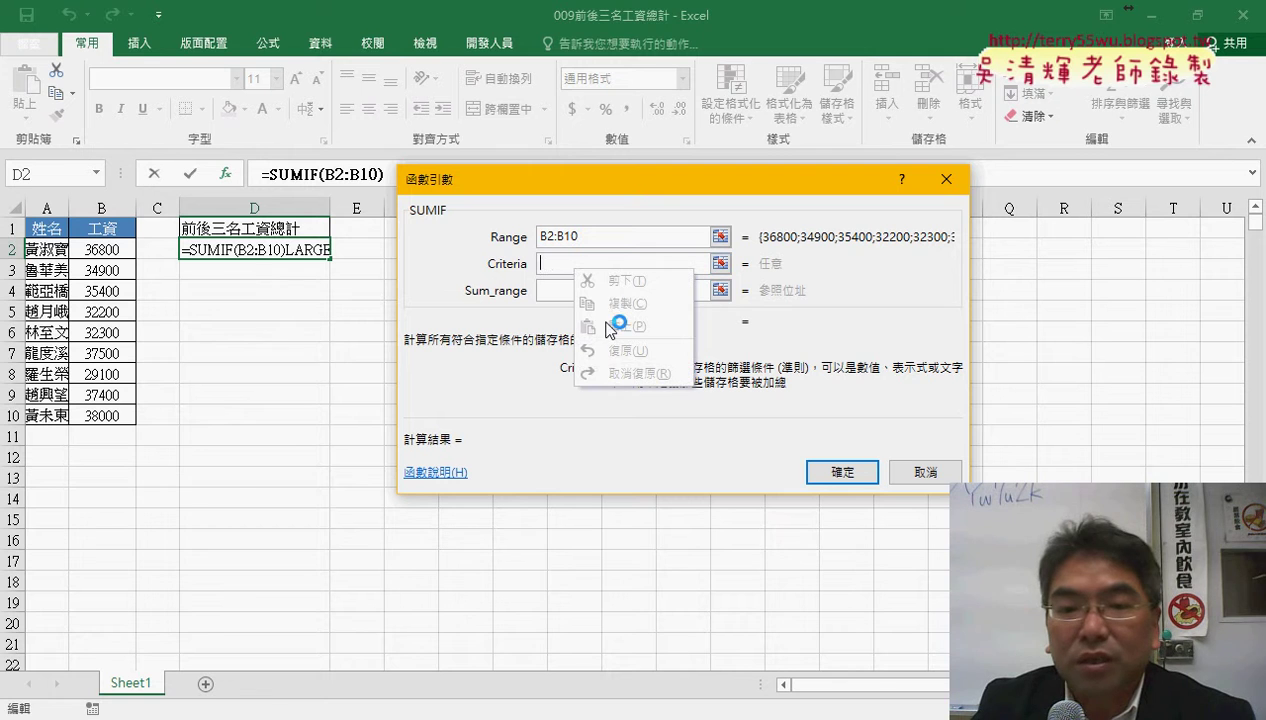
left_click(563, 263)
right_click(563, 263)
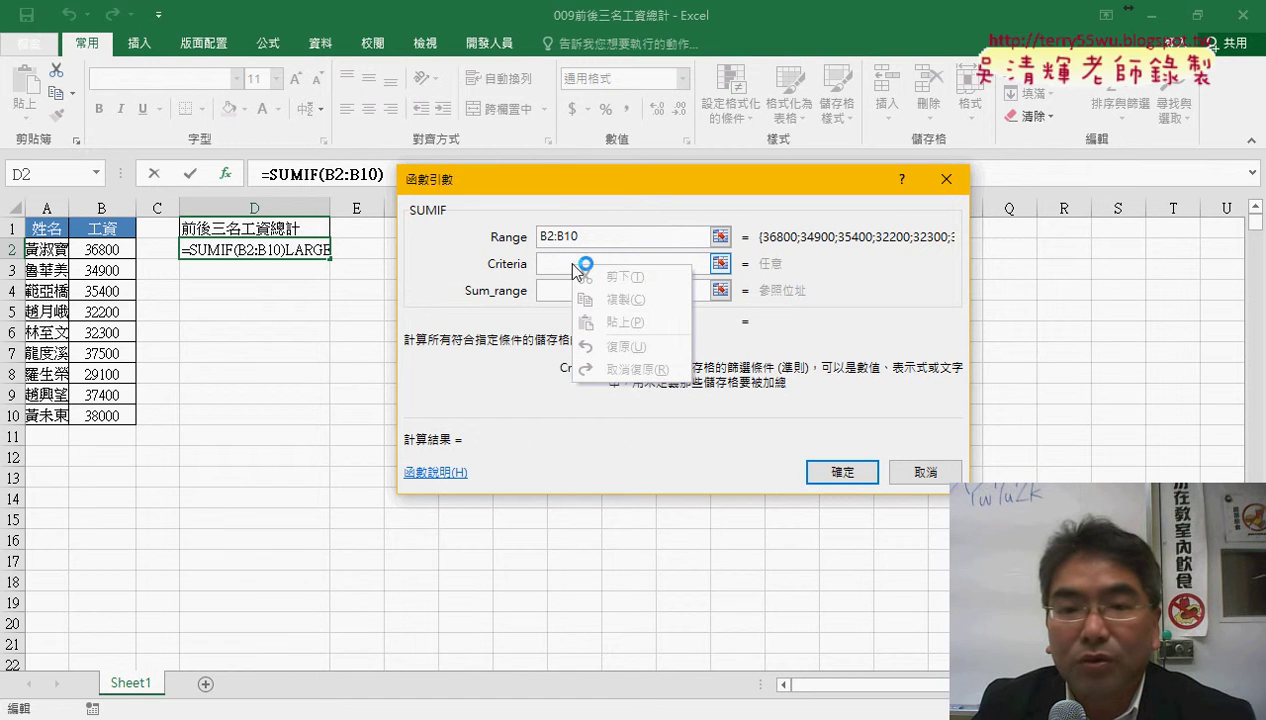
left_click(905, 474)
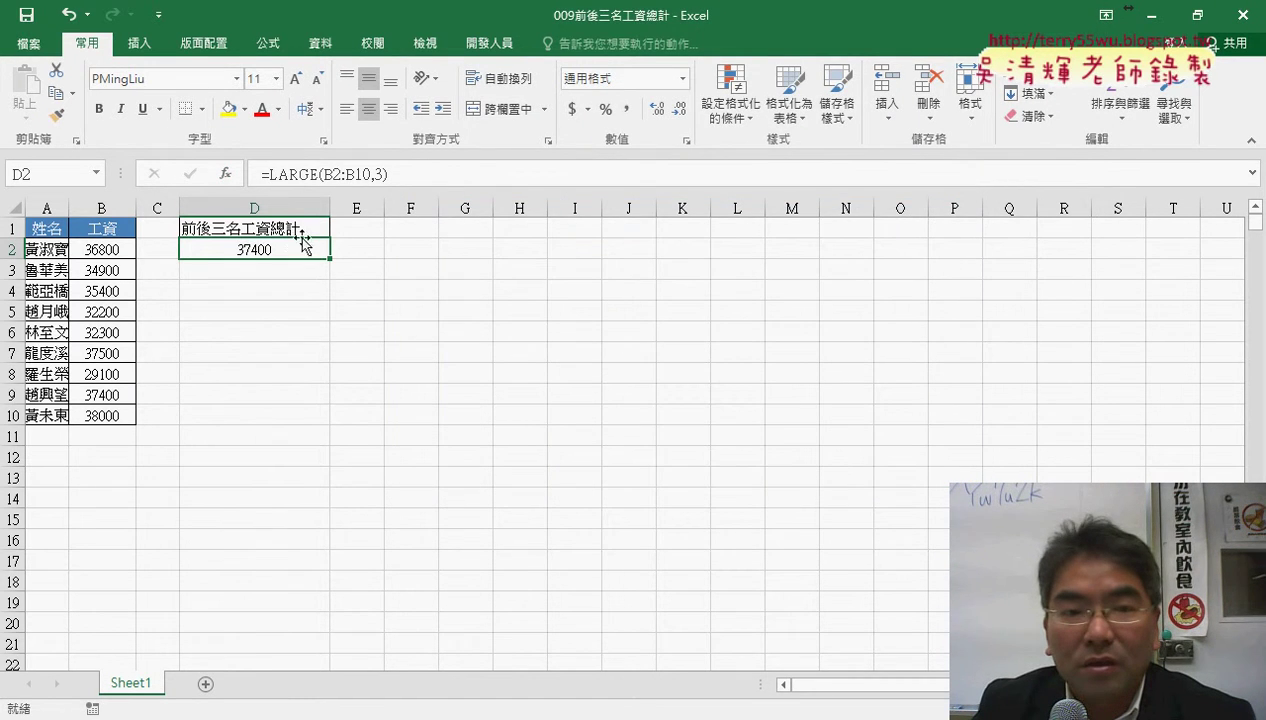
- Cut the LARGE(B2:B10,3) text out of D2's formula
left_click_drag(272, 176, 398, 176)
right_click(365, 176)
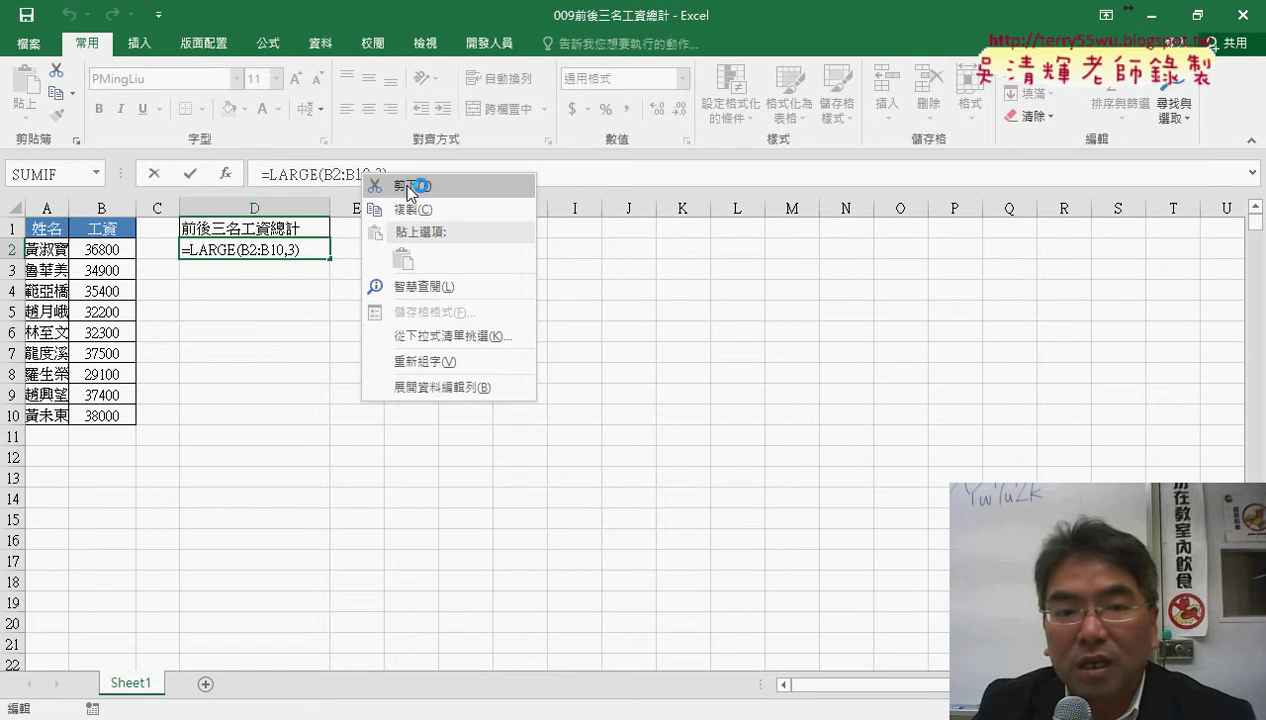
left_click(408, 182)
- Insert SUMIF with range B2:B10 and criterion LARGE(B2:B10,3)
left_click(225, 173)
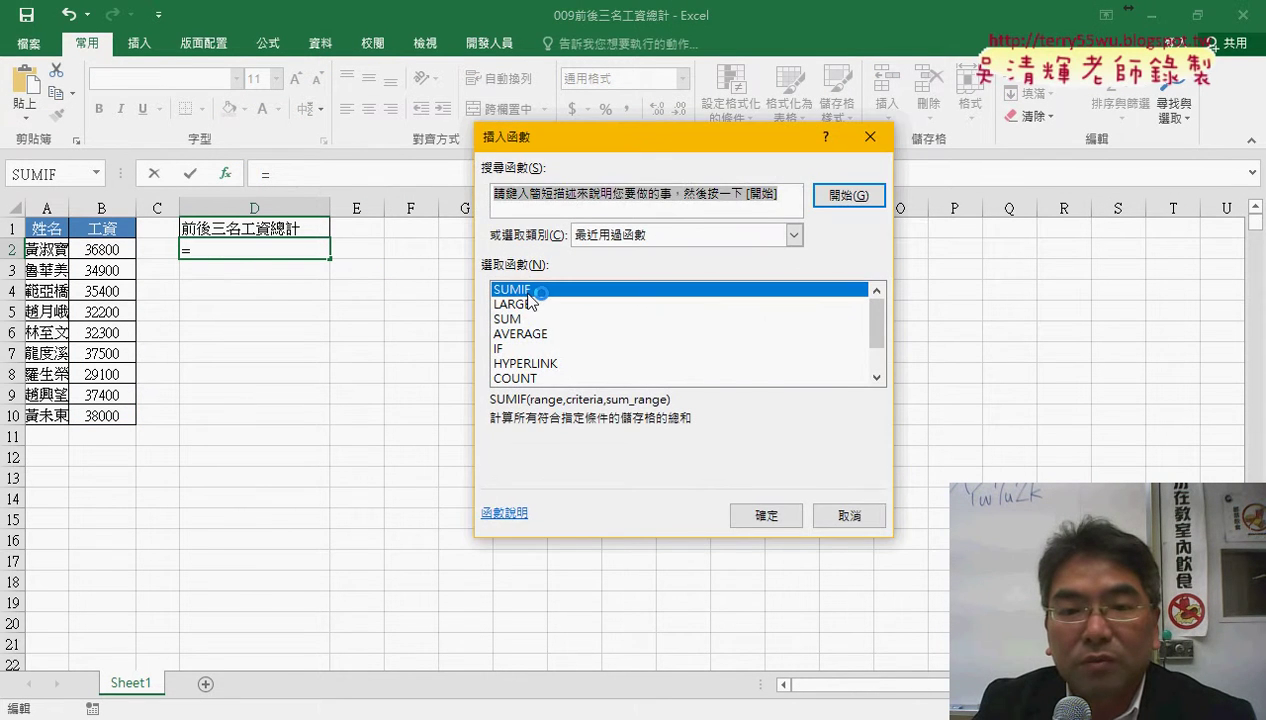
double_click(533, 300)
left_click_drag(118, 249, 122, 415)
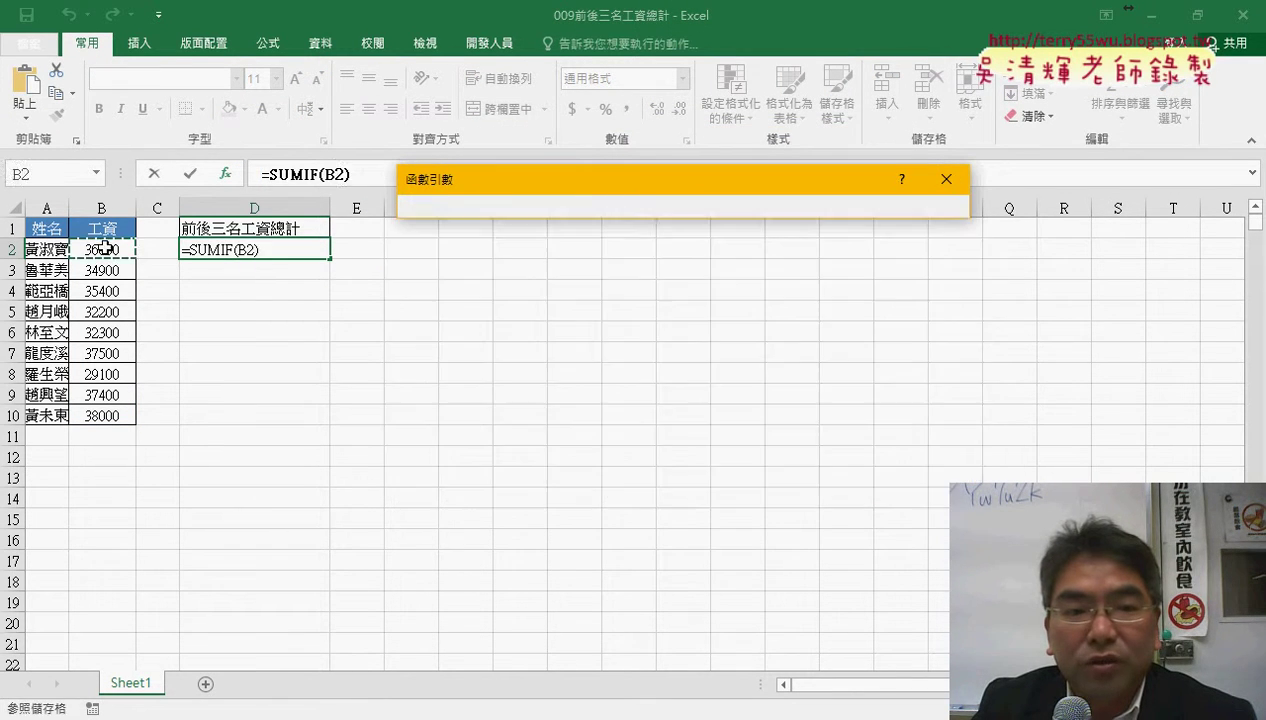
left_click(590, 263)
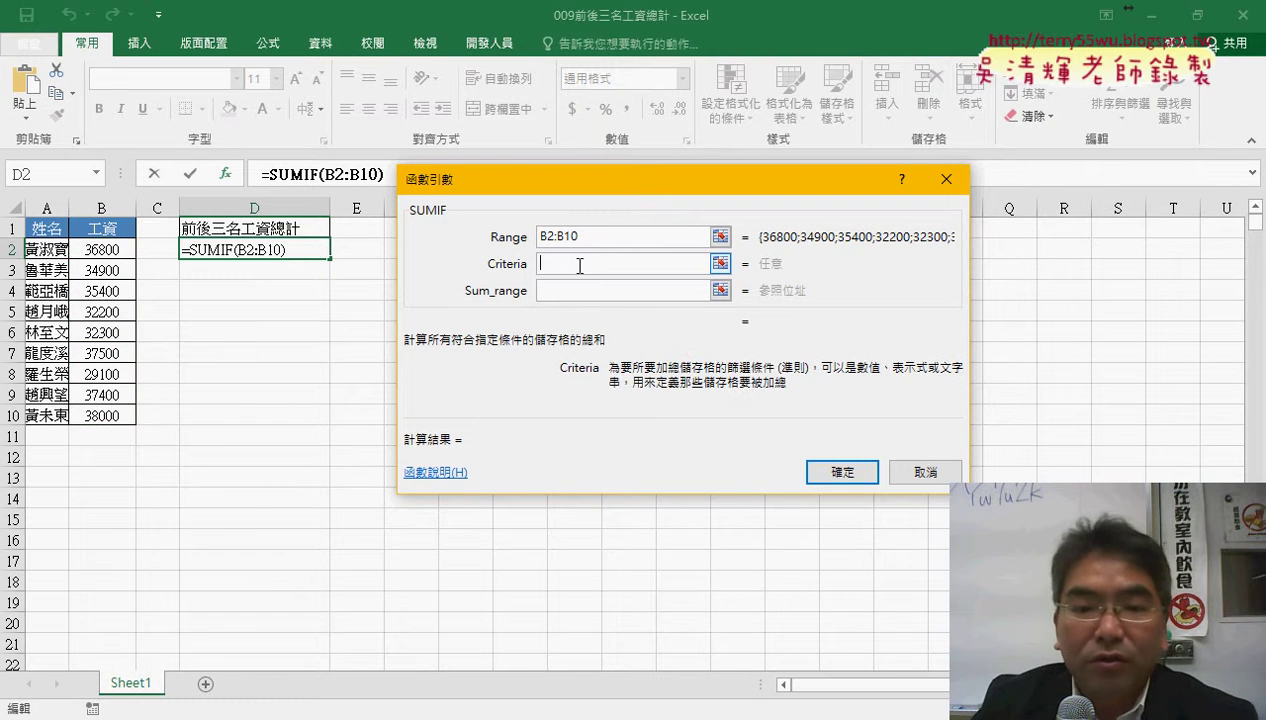
type("LARGE(B2:B10,3)")
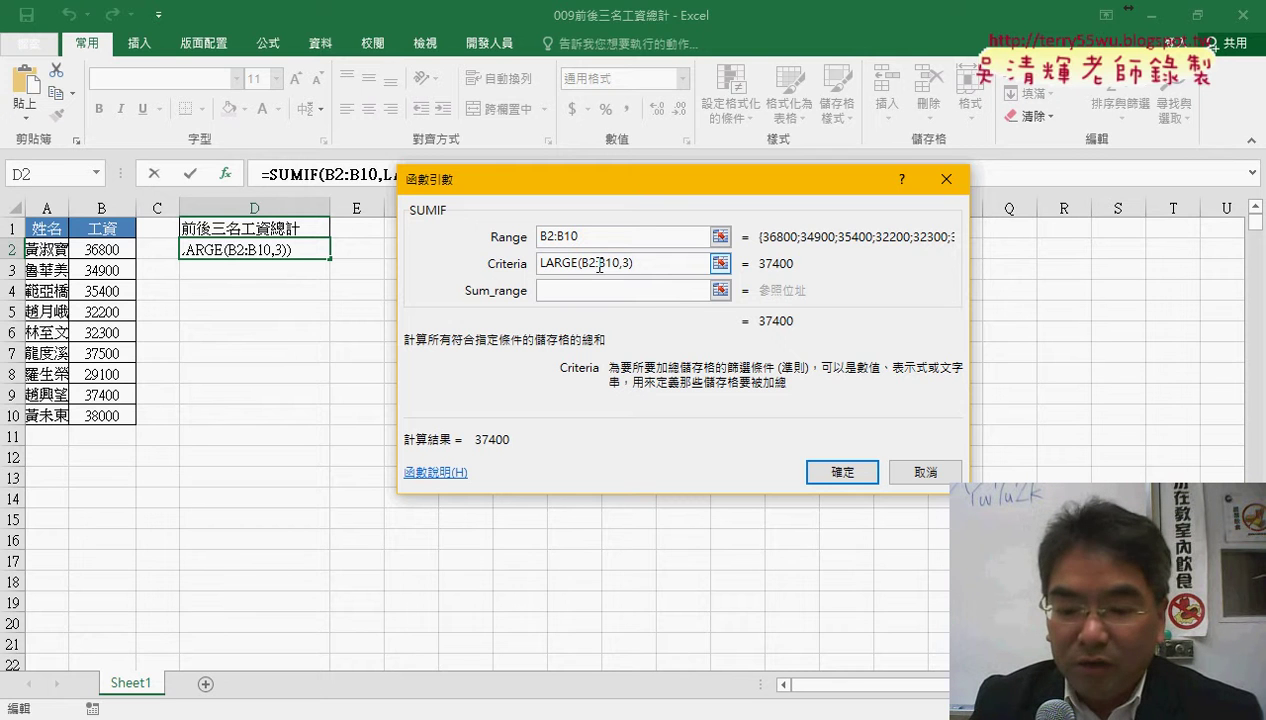
- Prefix the criterion with ">="& so it reads ">="&LARGE(B2:B10,3), previewing 112900
type("\"\"")
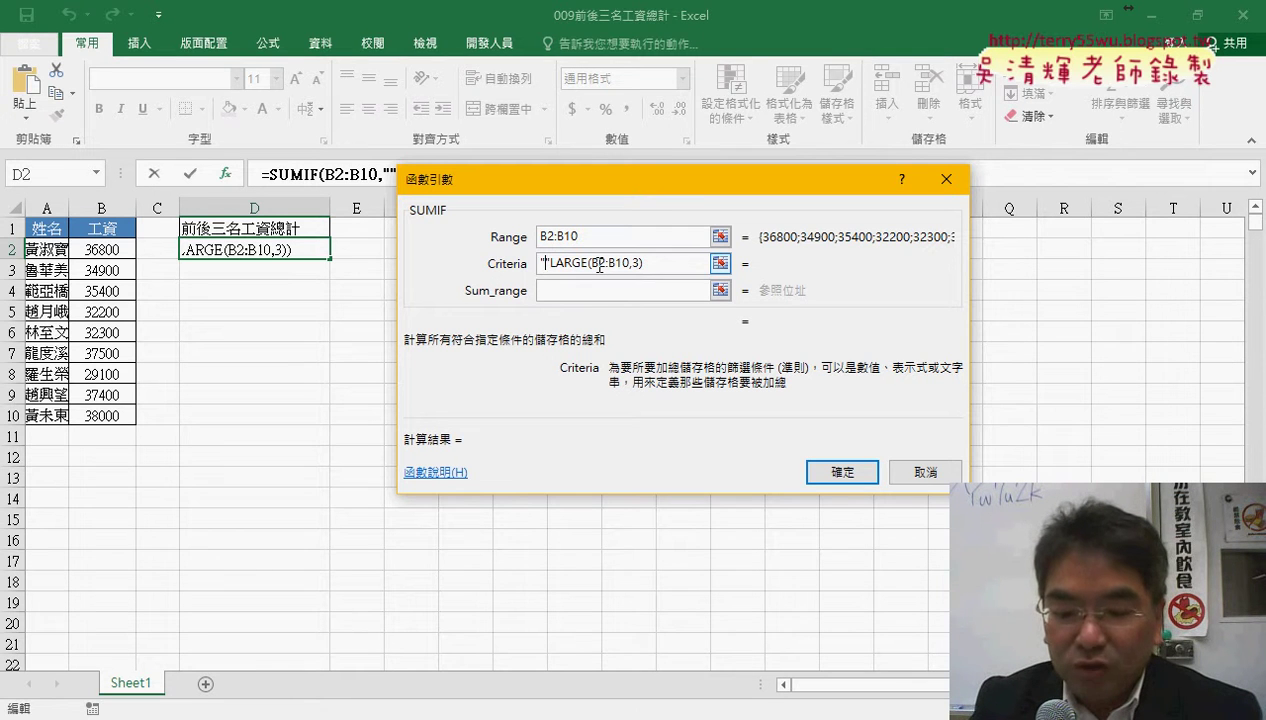
type(">ㄦ")
key("BackSpace")
type("=")
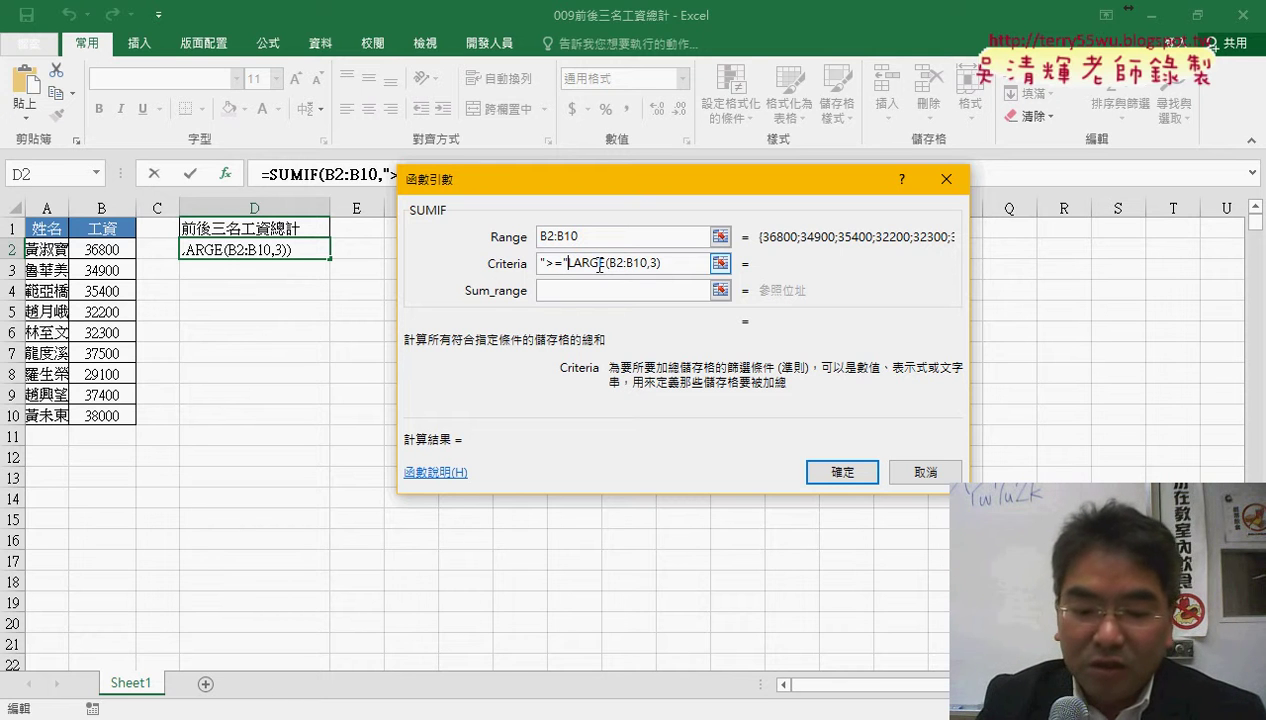
type("&")
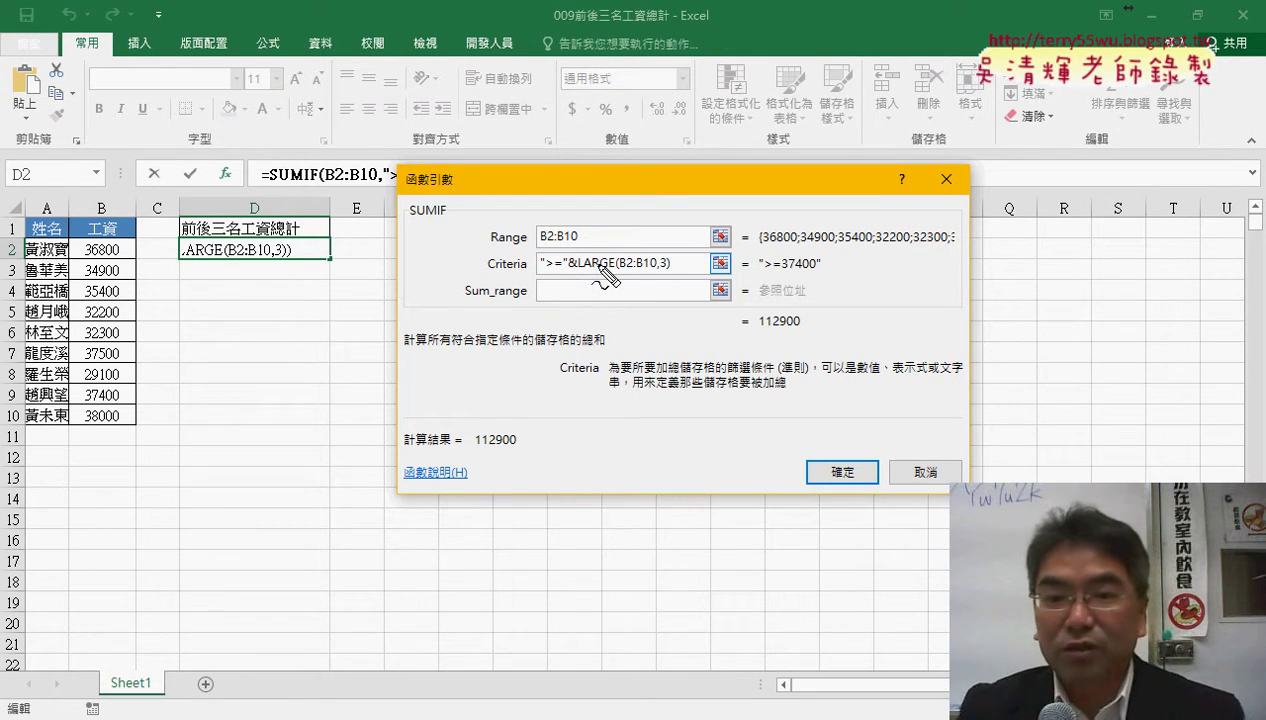
left_click_drag(540, 272, 572, 270)
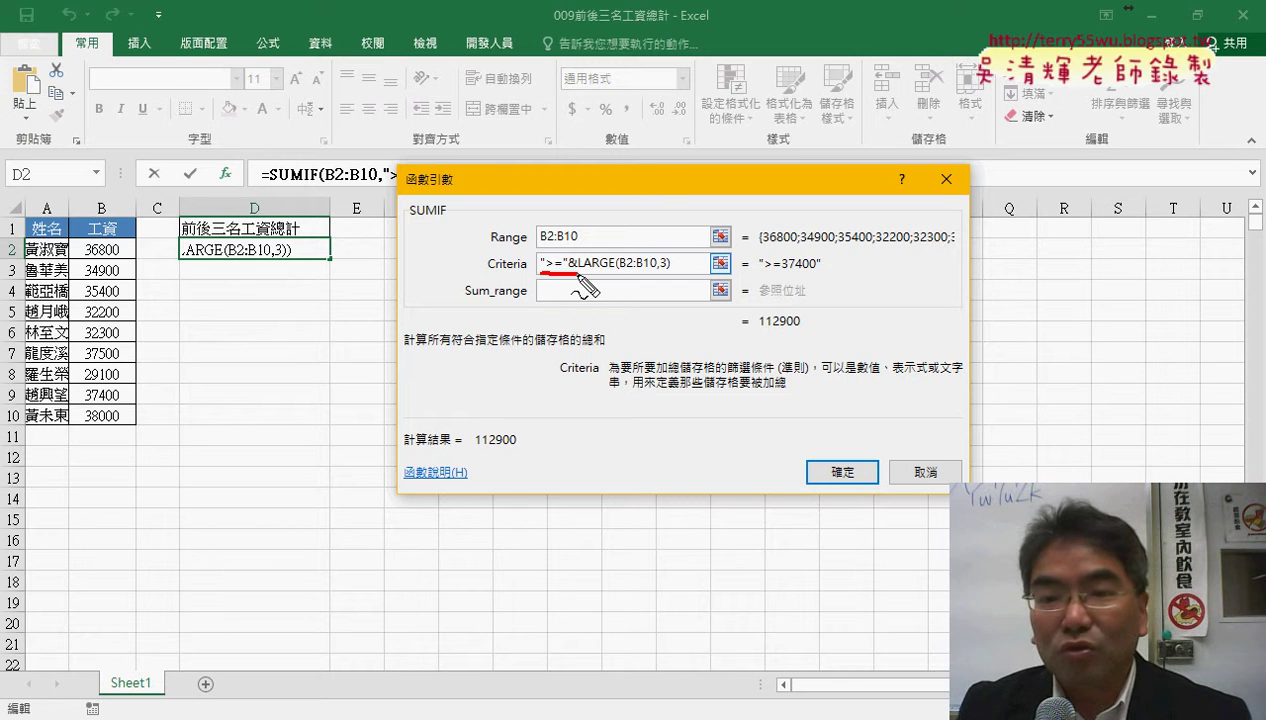
left_click_drag(758, 270, 822, 270)
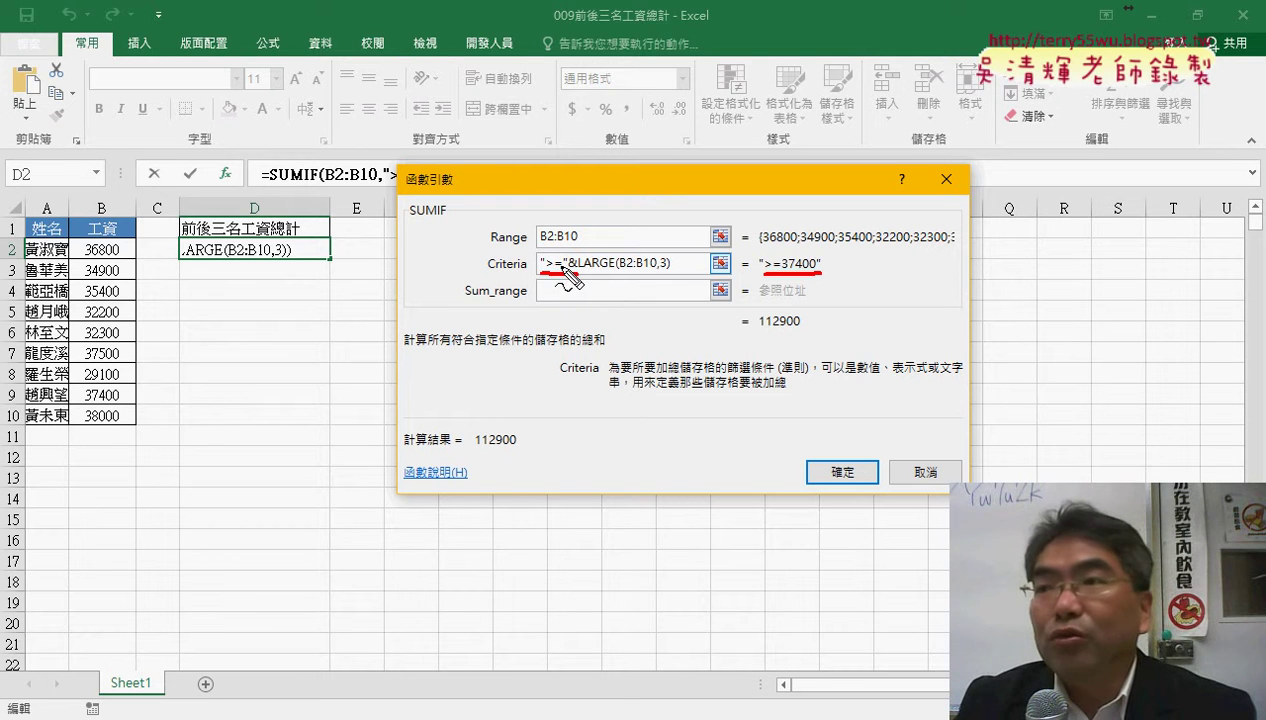
left_click_drag(565, 272, 578, 270)
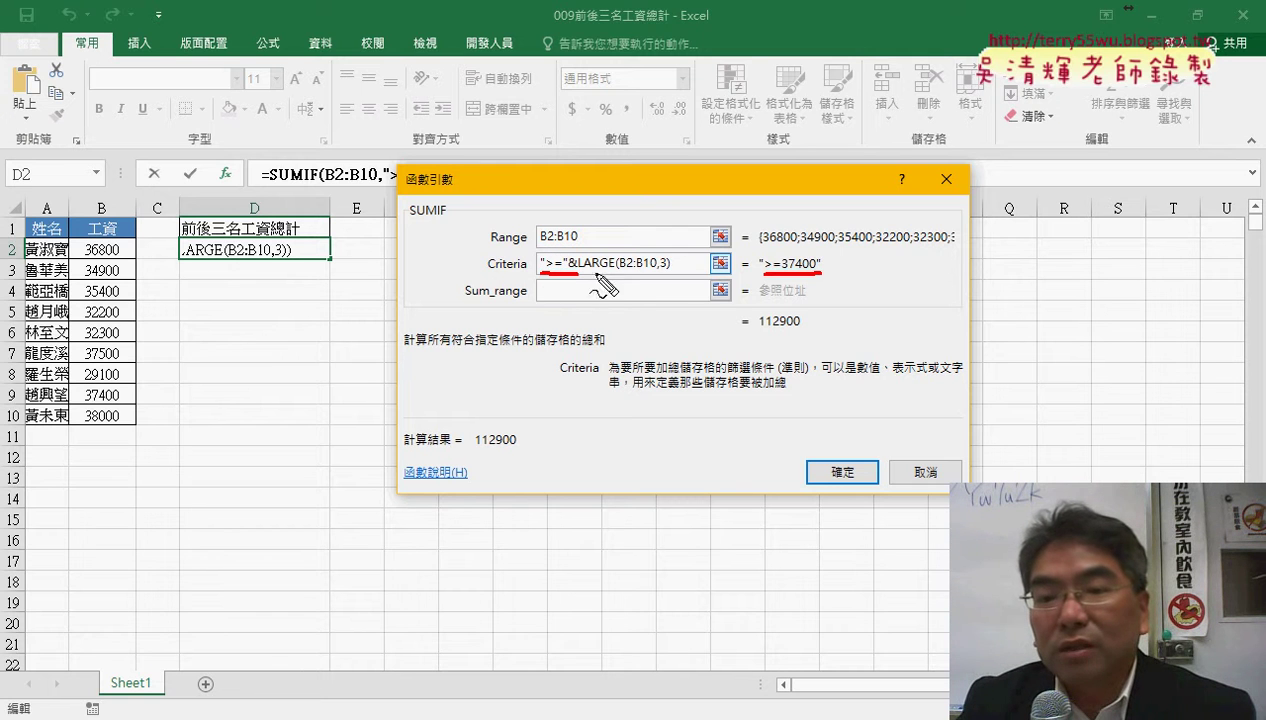
left_click_drag(487, 271, 527, 270)
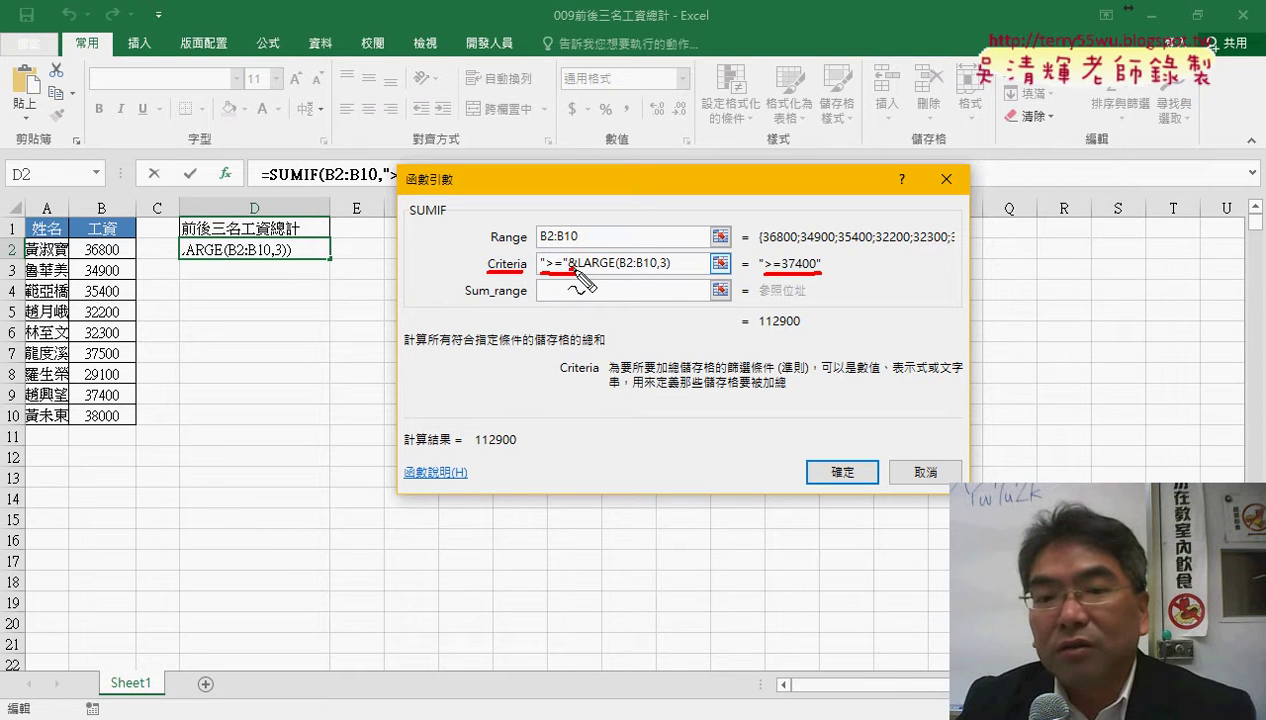
left_click_drag(585, 272, 672, 272)
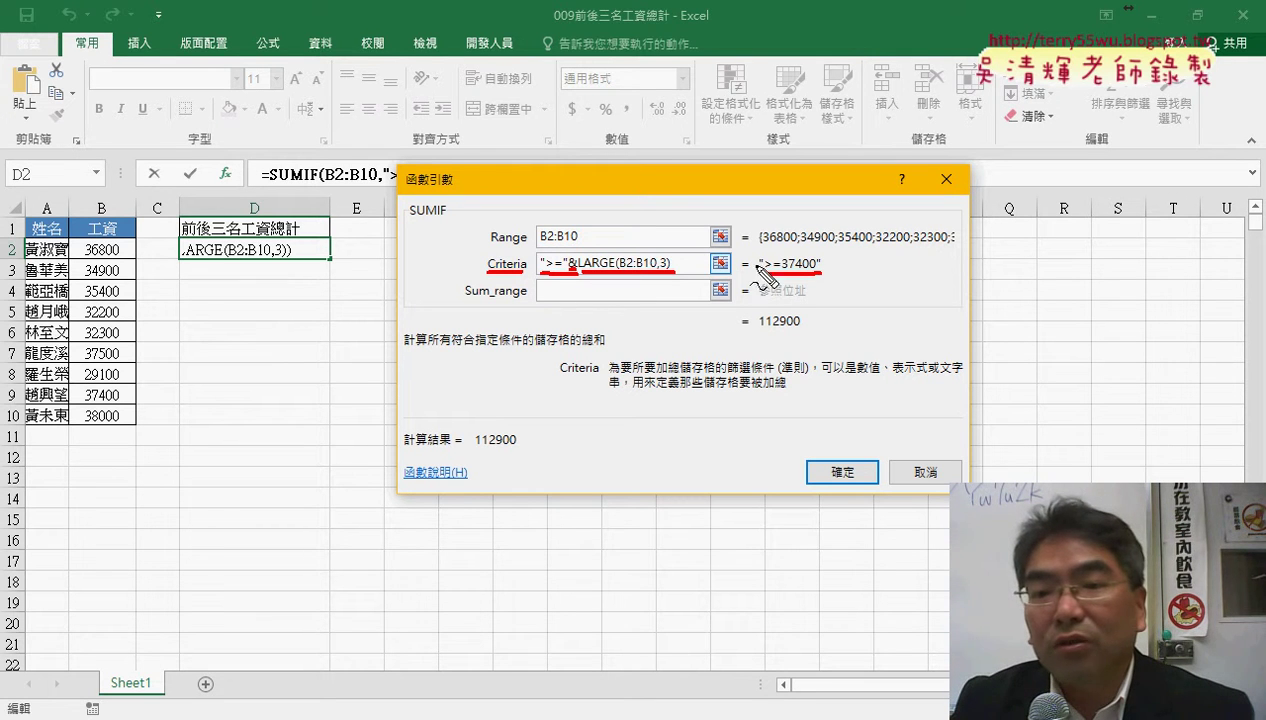
left_click_drag(778, 247, 811, 257)
left_click_drag(818, 248, 817, 257)
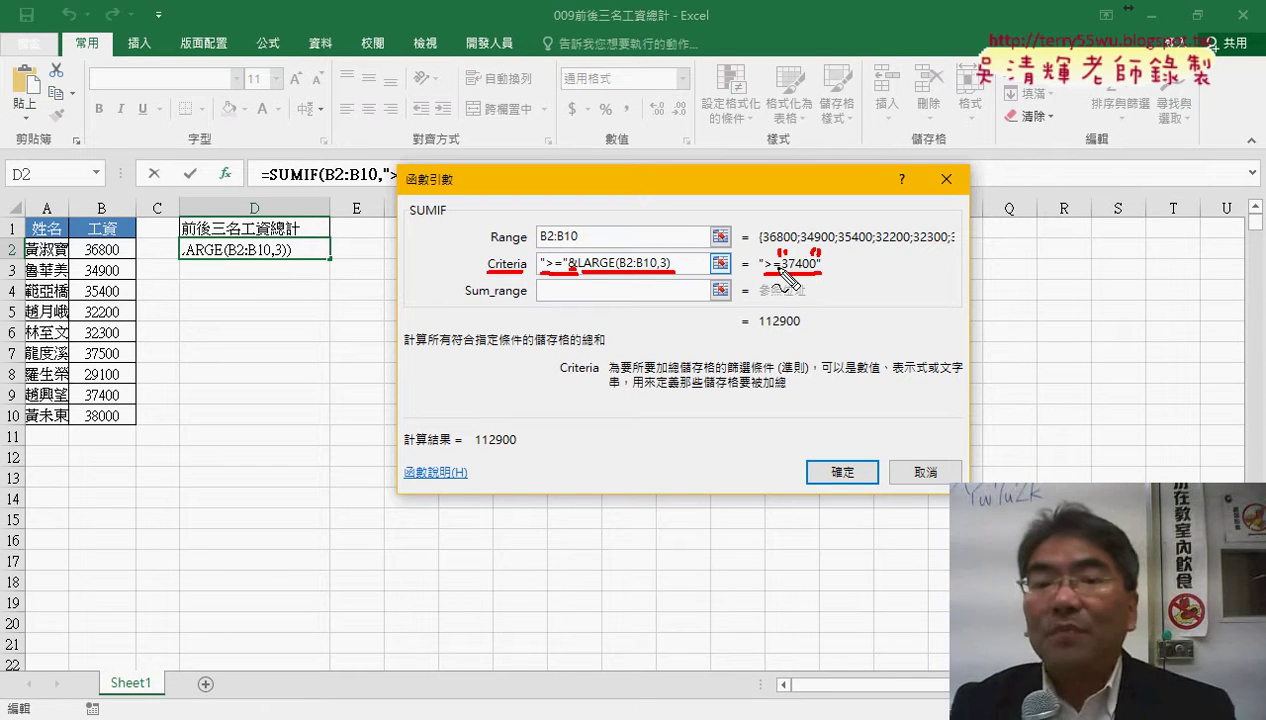
- Leave the SUMIF sum range empty and confirm, so D2 displays 112900
key("Escape")
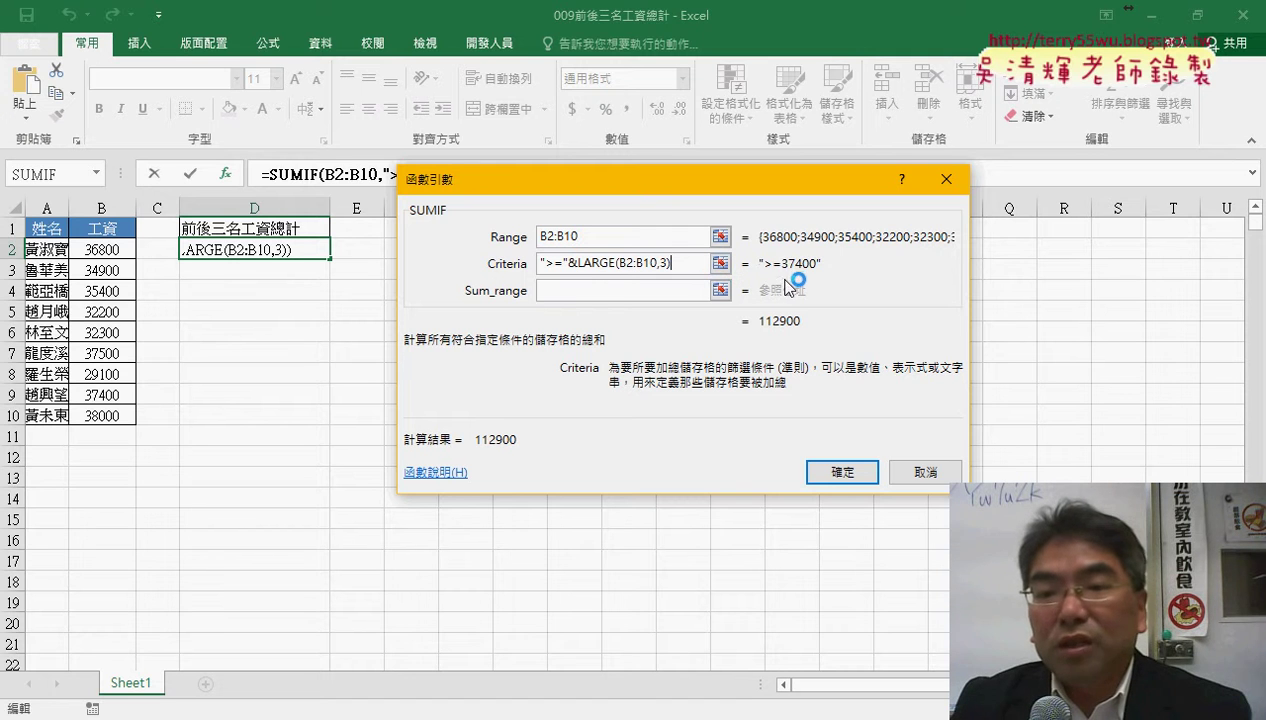
left_click(592, 292)
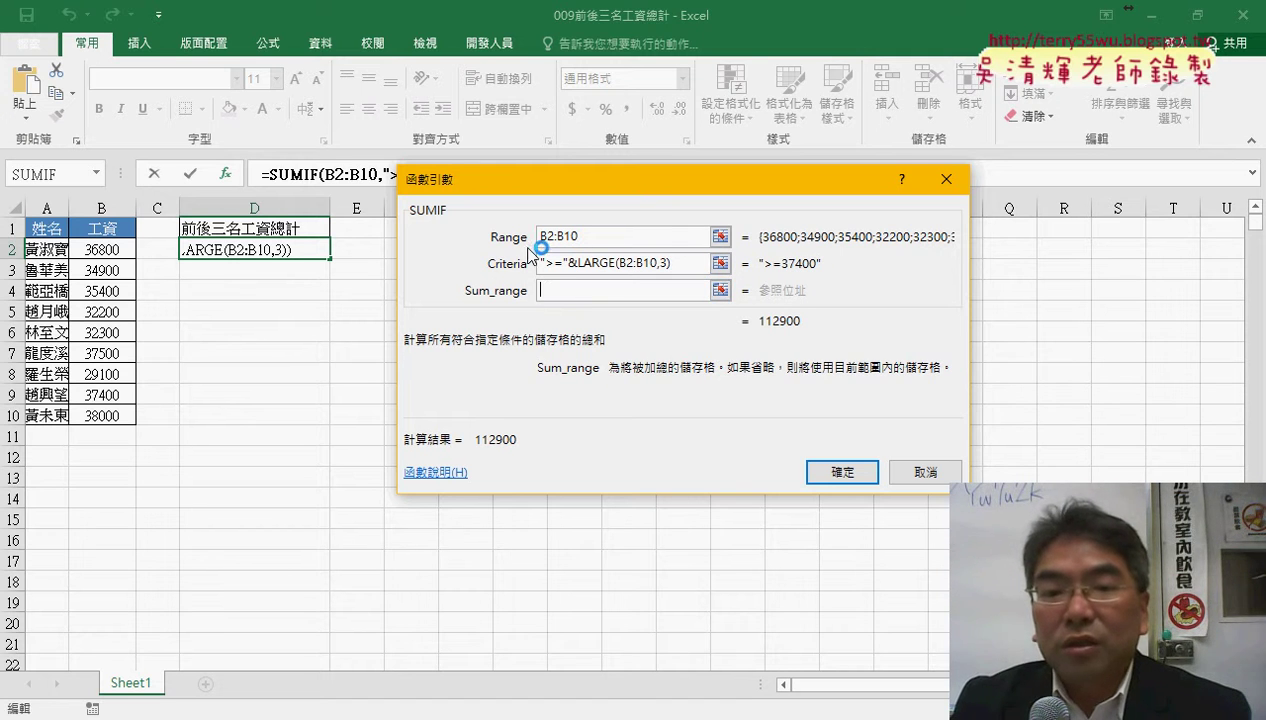
left_click(565, 238)
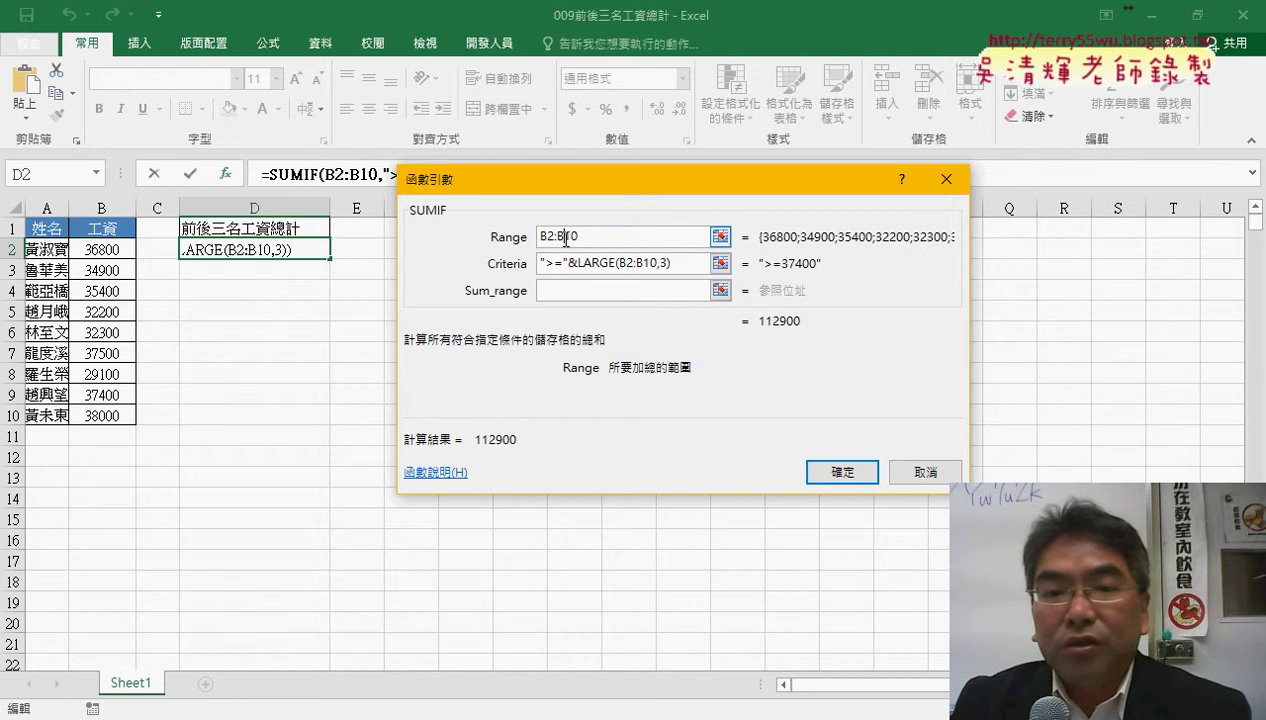
left_click(563, 291)
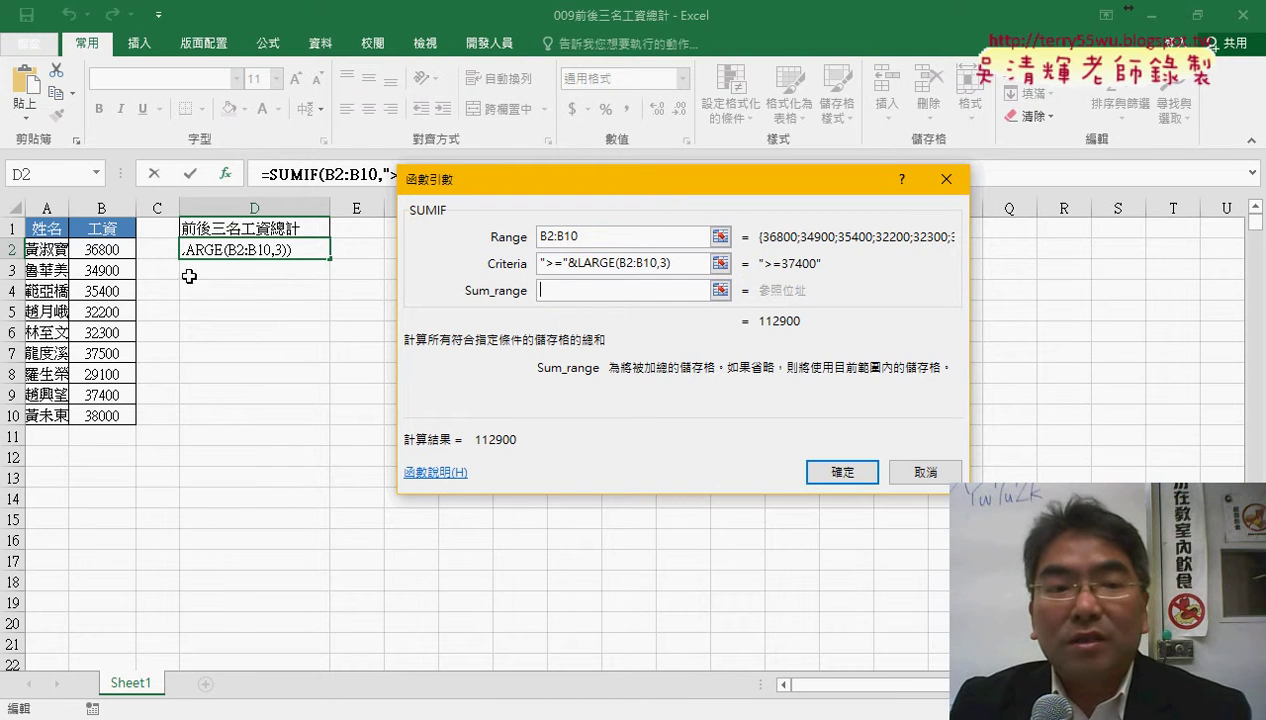
left_click_drag(110, 249, 117, 410)
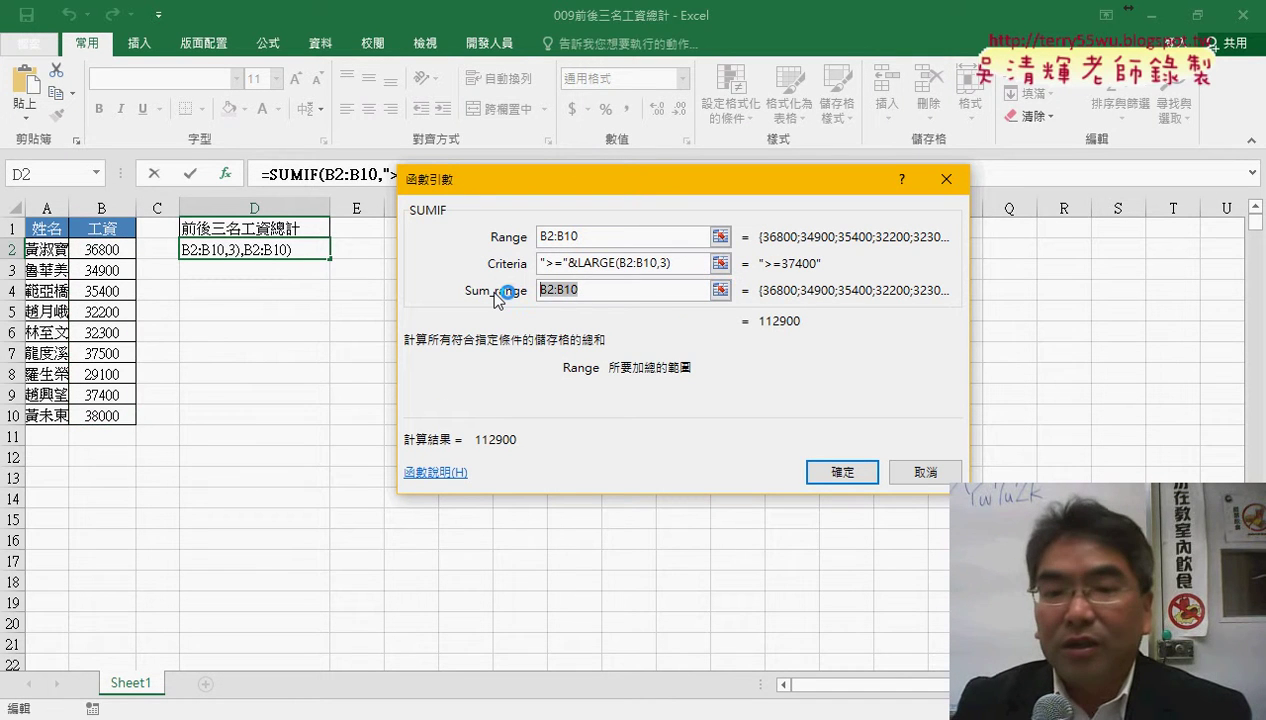
key("BackSpace")
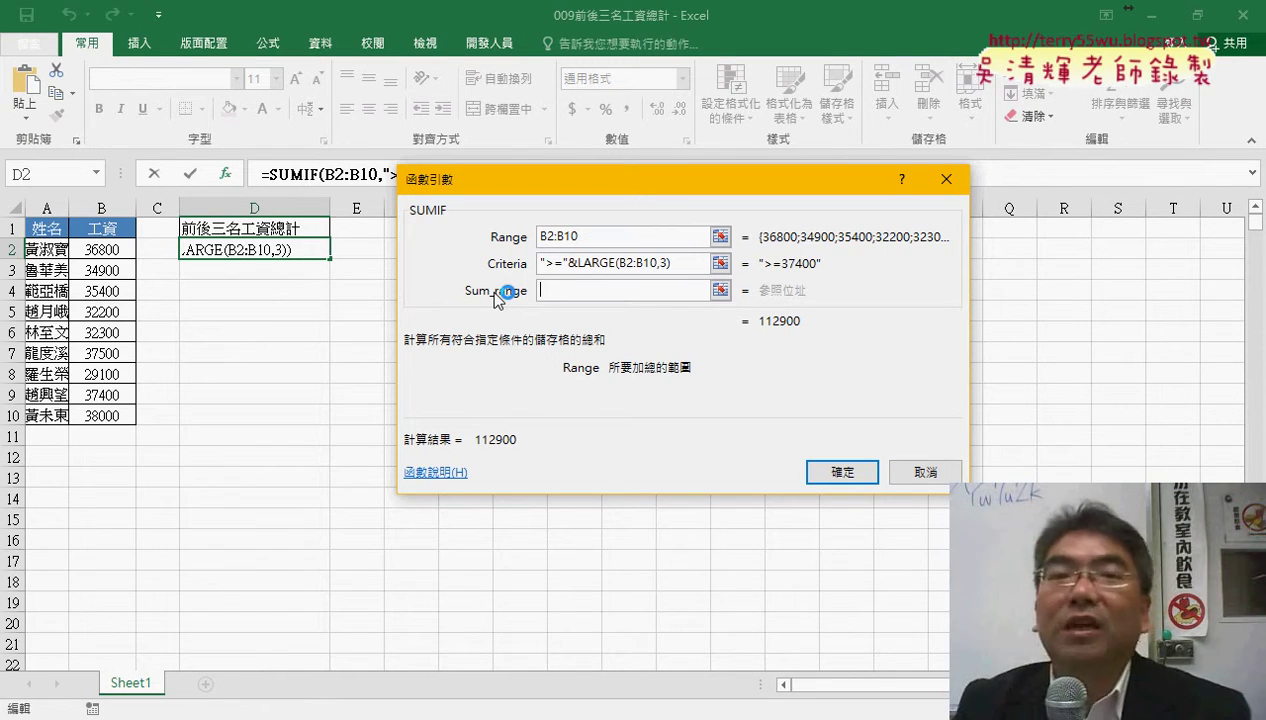
left_click(845, 473)
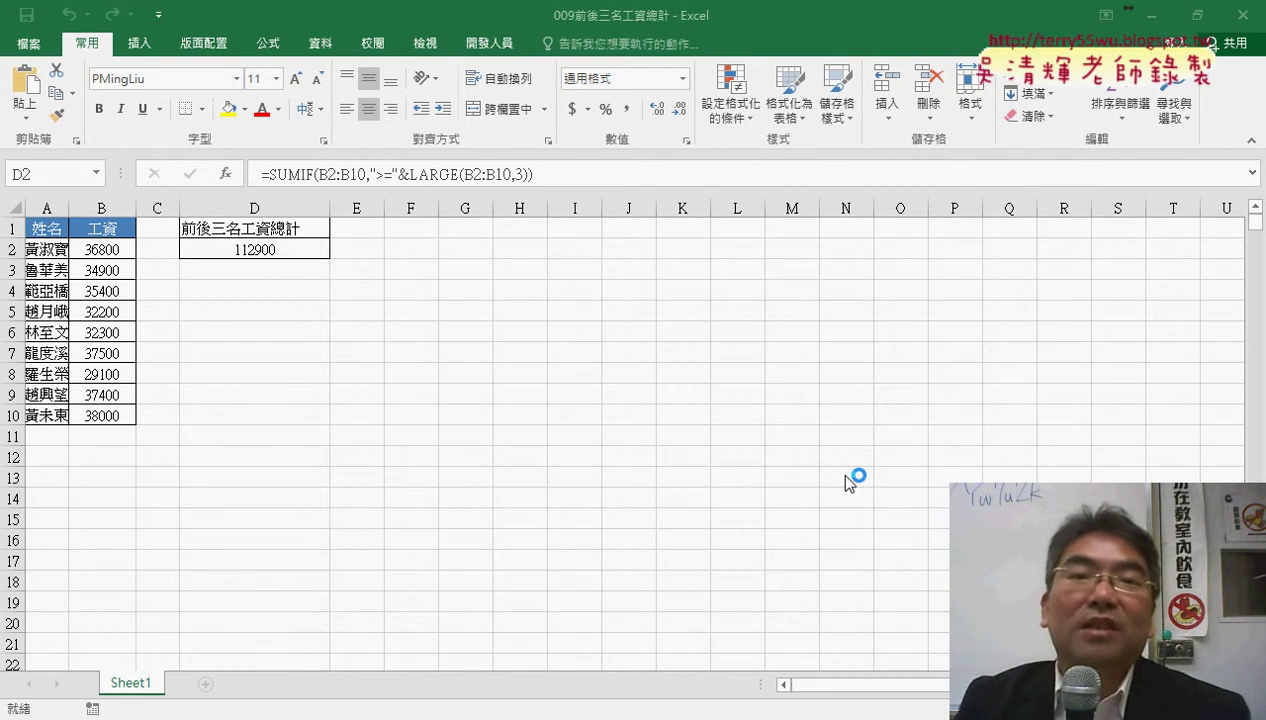
- Copy the SUMIF formula and append it after a + sign in D2
left_click_drag(266, 174, 579, 173)
right_click(511, 178)
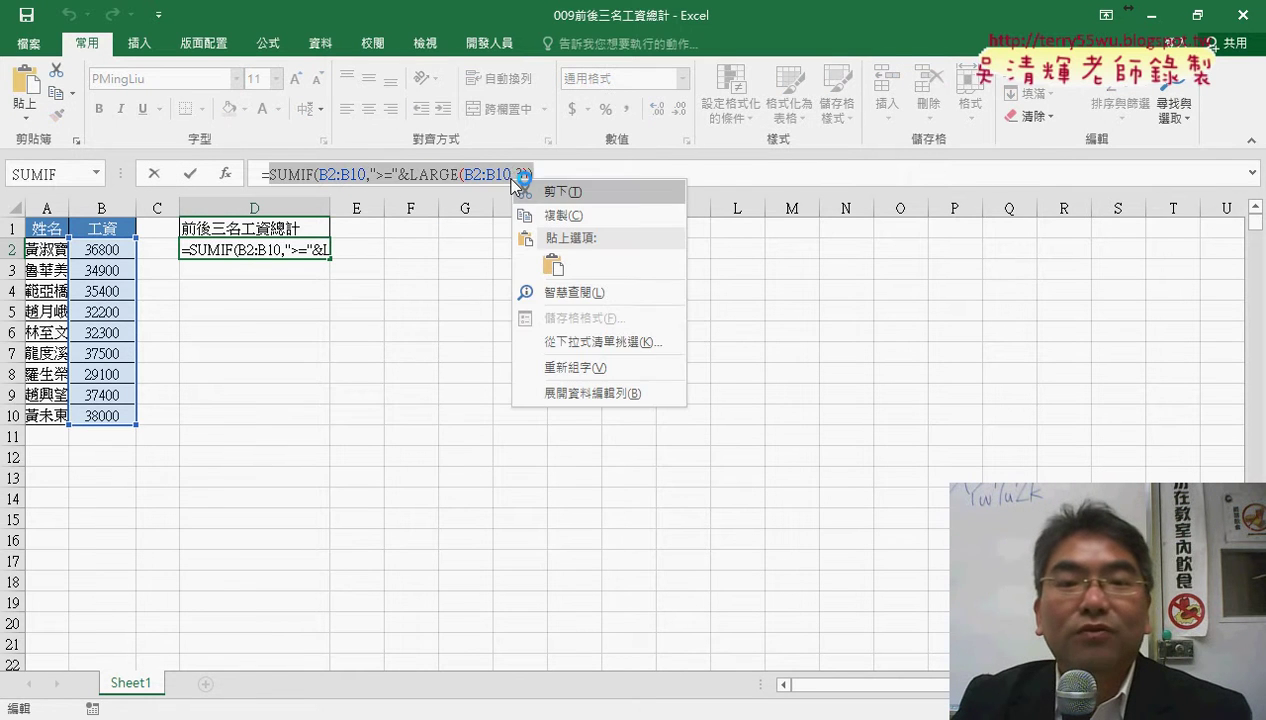
left_click(553, 213)
left_click(566, 176)
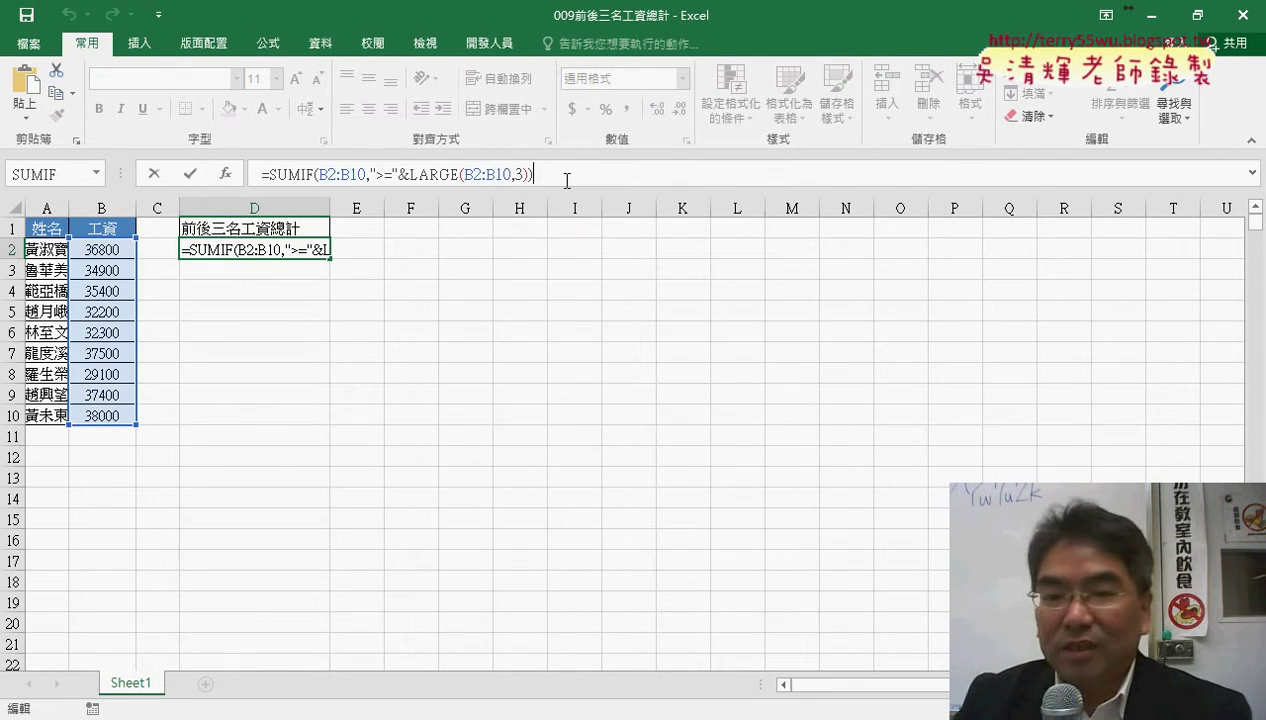
type("+")
key("ctrl+v")
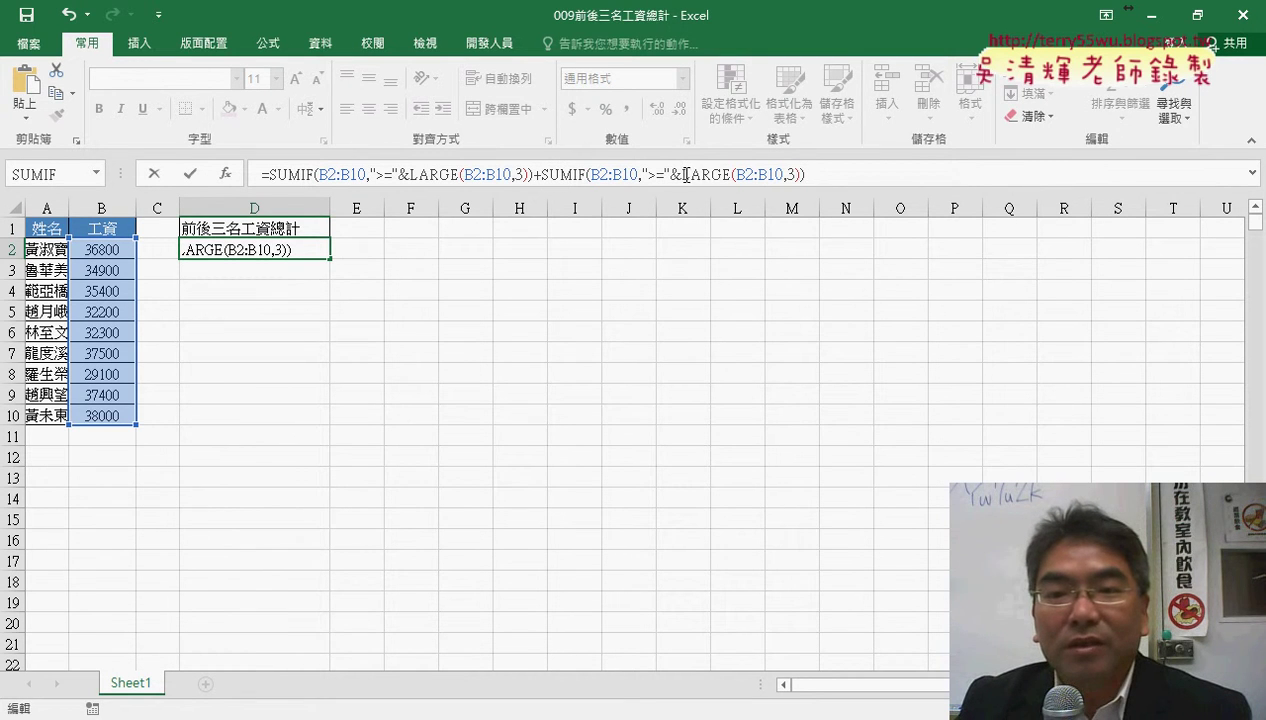
- Change the second SUMIF to "<="&SMALL(B2:B10,3) and commit, giving 206500
left_click_drag(684, 175, 731, 175)
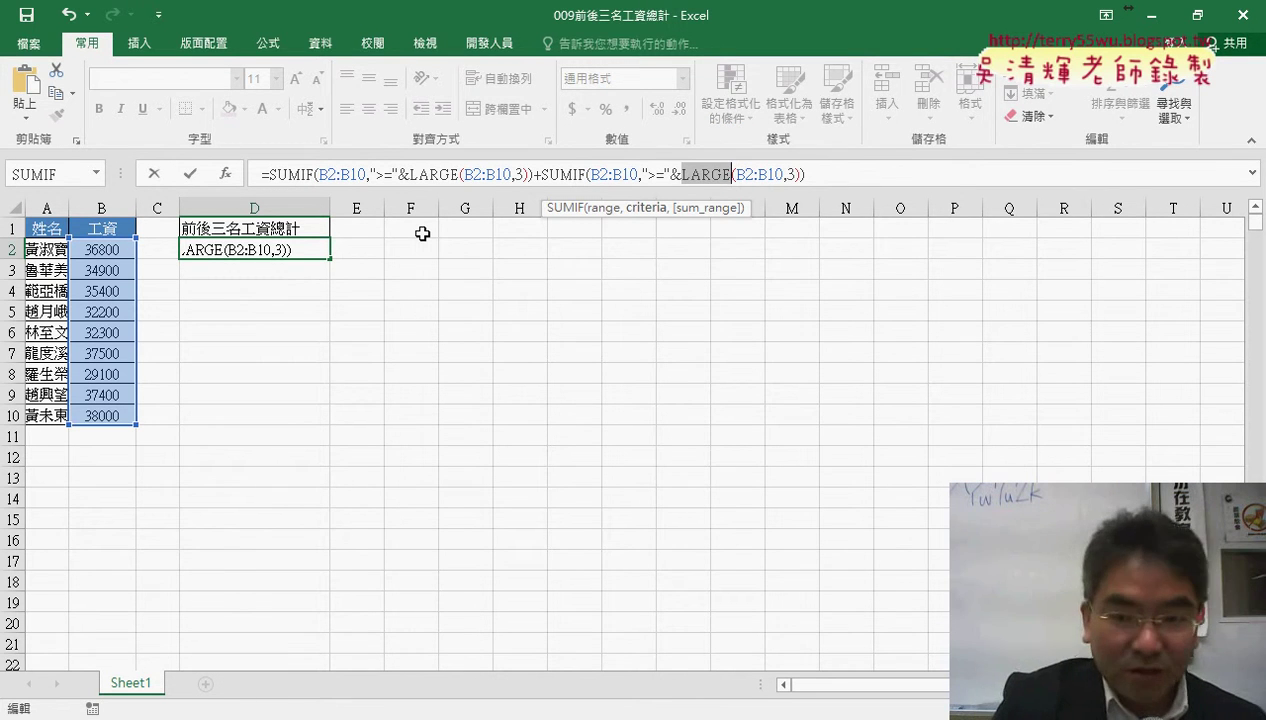
type("s")
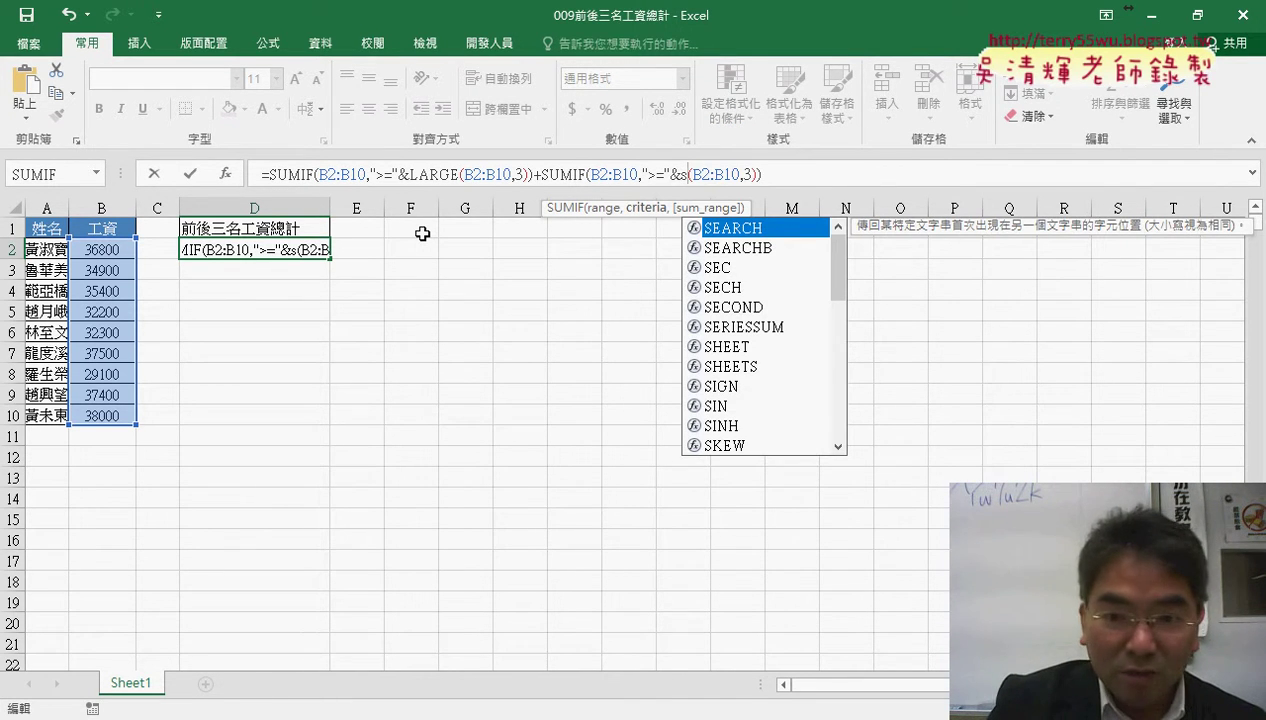
type("mall")
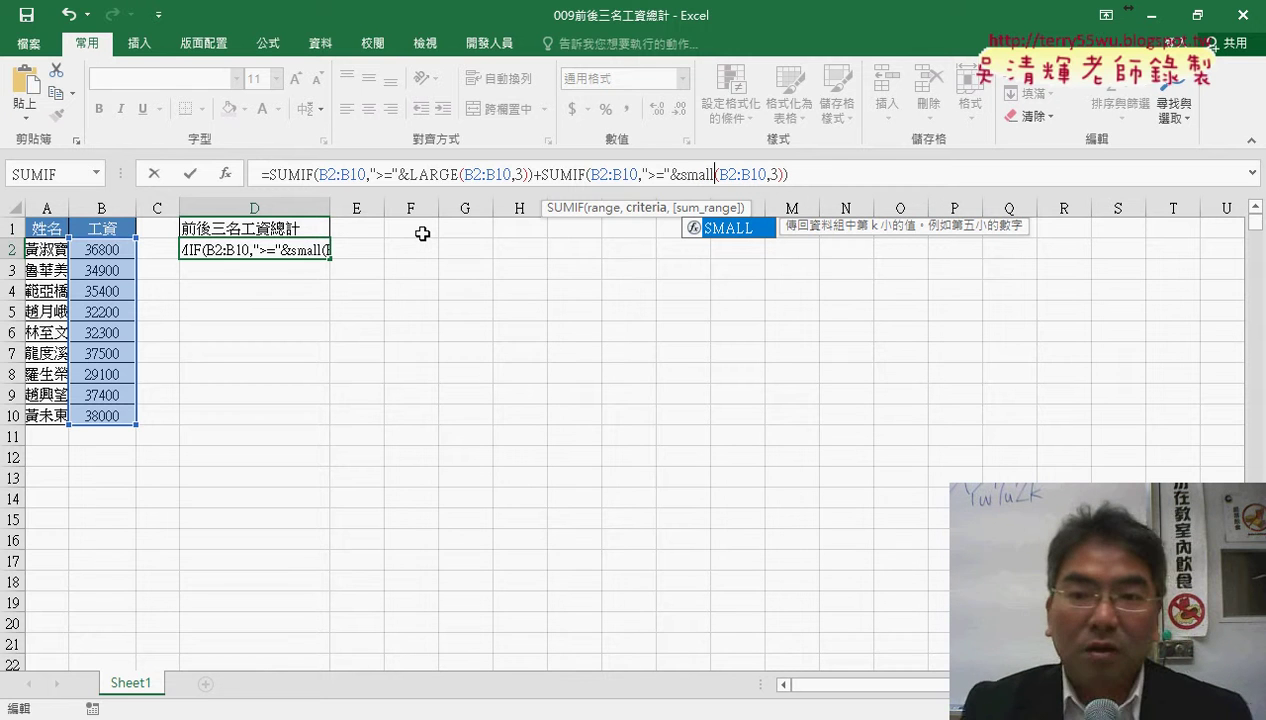
left_click_drag(655, 175, 646, 175)
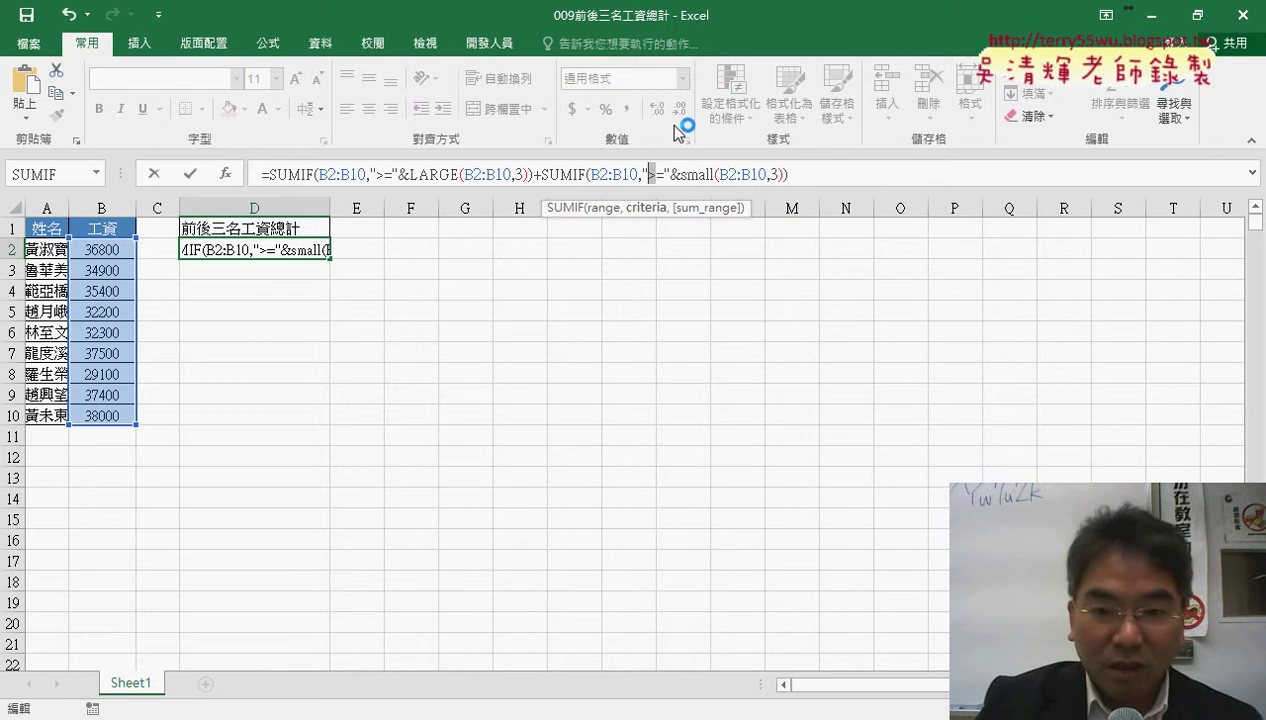
type("<")
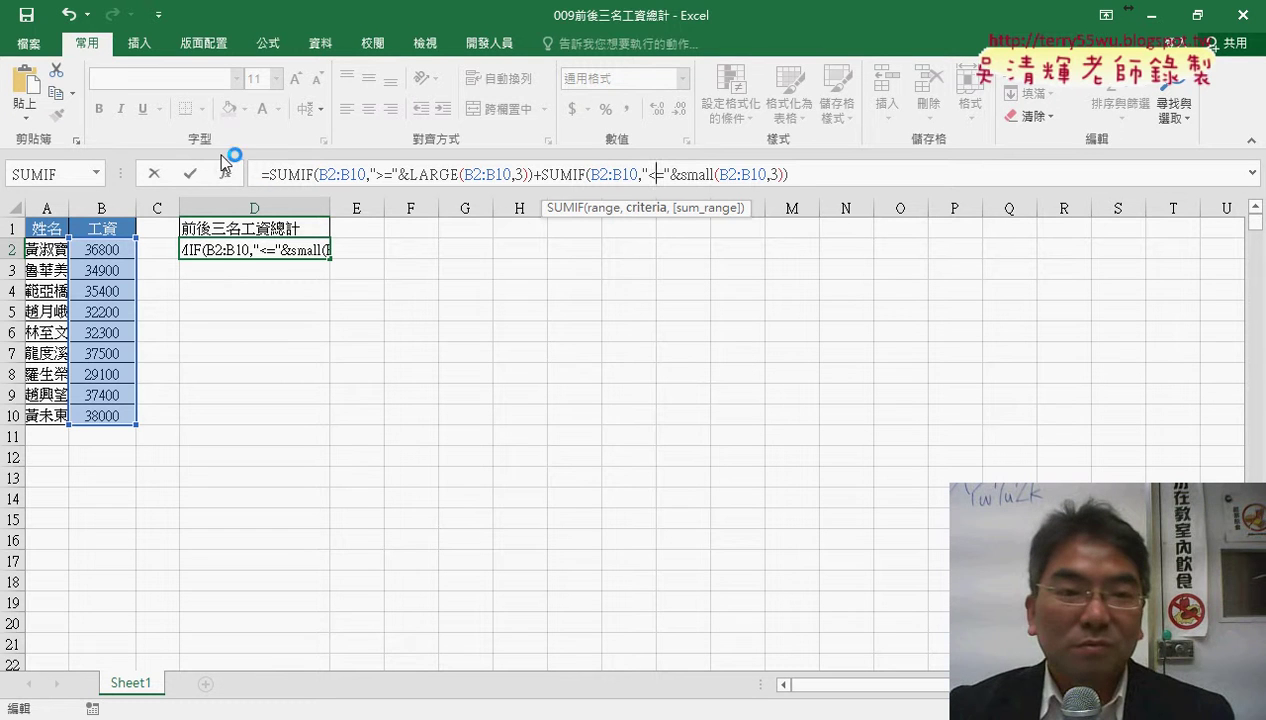
left_click(195, 175)
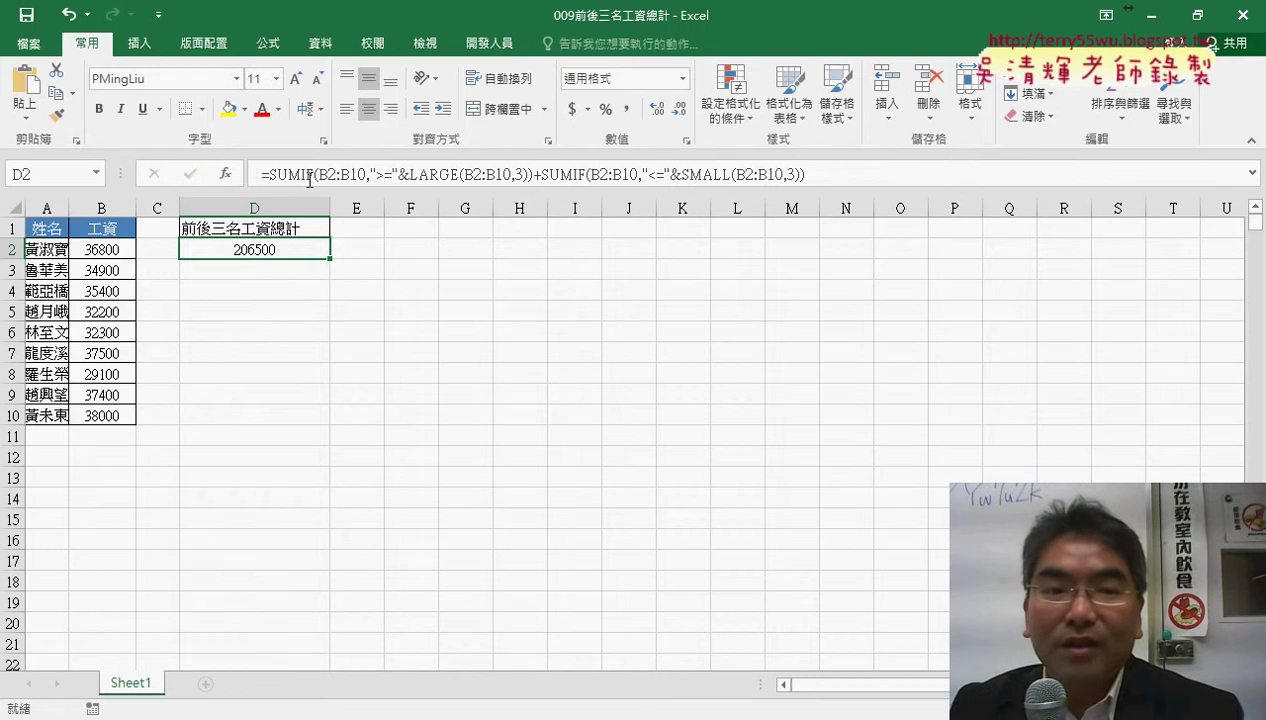
left_click(311, 175)
left_click(226, 174)
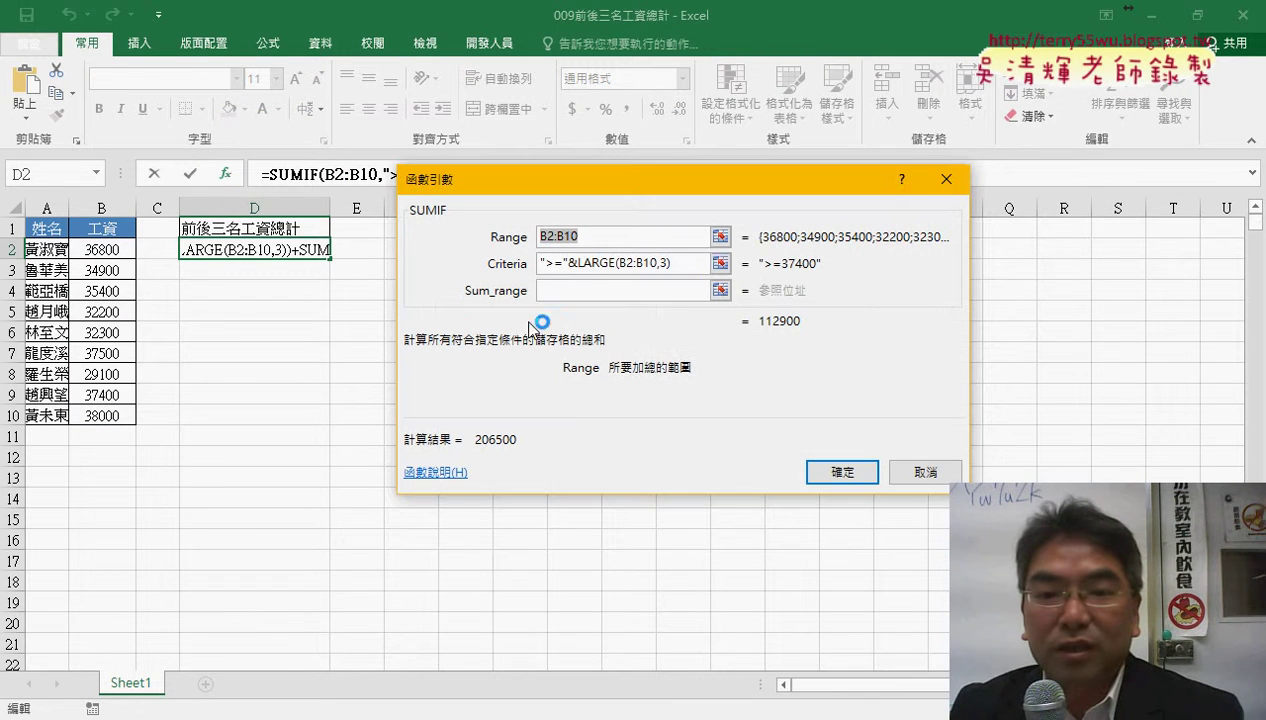
left_click(570, 262)
left_click_drag(540, 264, 677, 257)
left_click(572, 263)
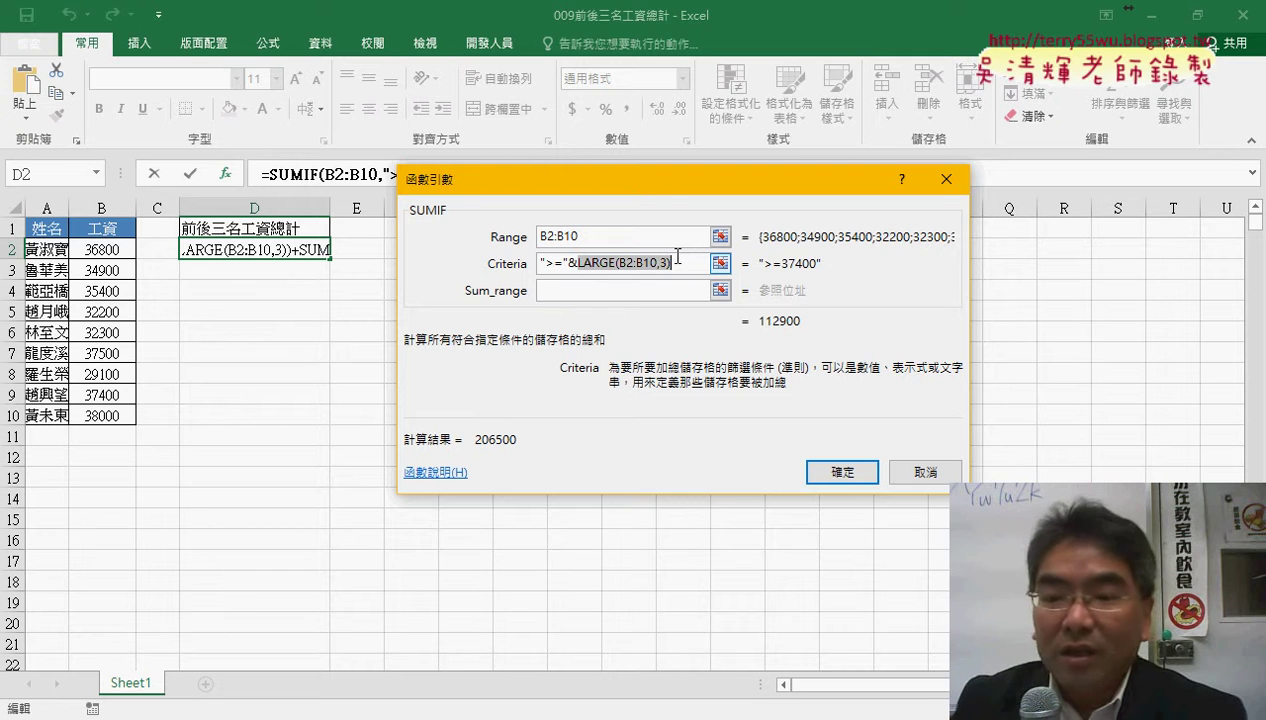
left_click(915, 471)
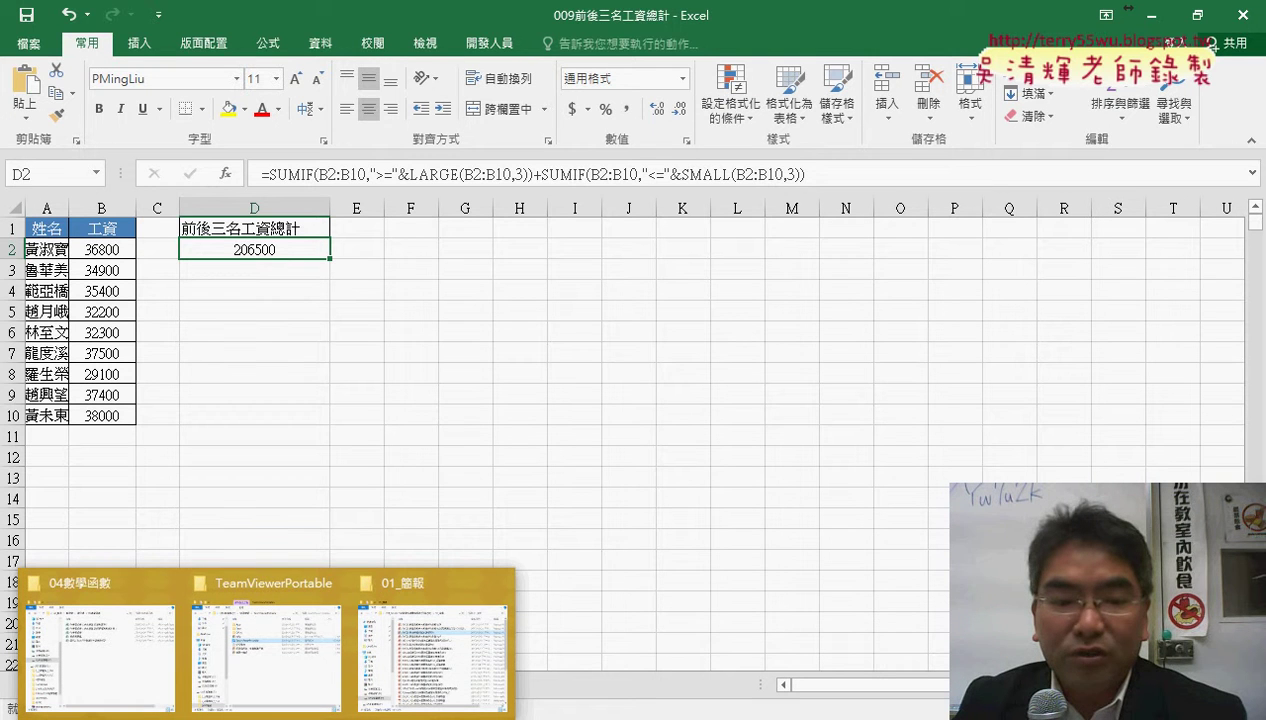
- Open the 黑名單篩選_ workbook from the 04數學函數 folder in File Explorer
left_click(100, 640)
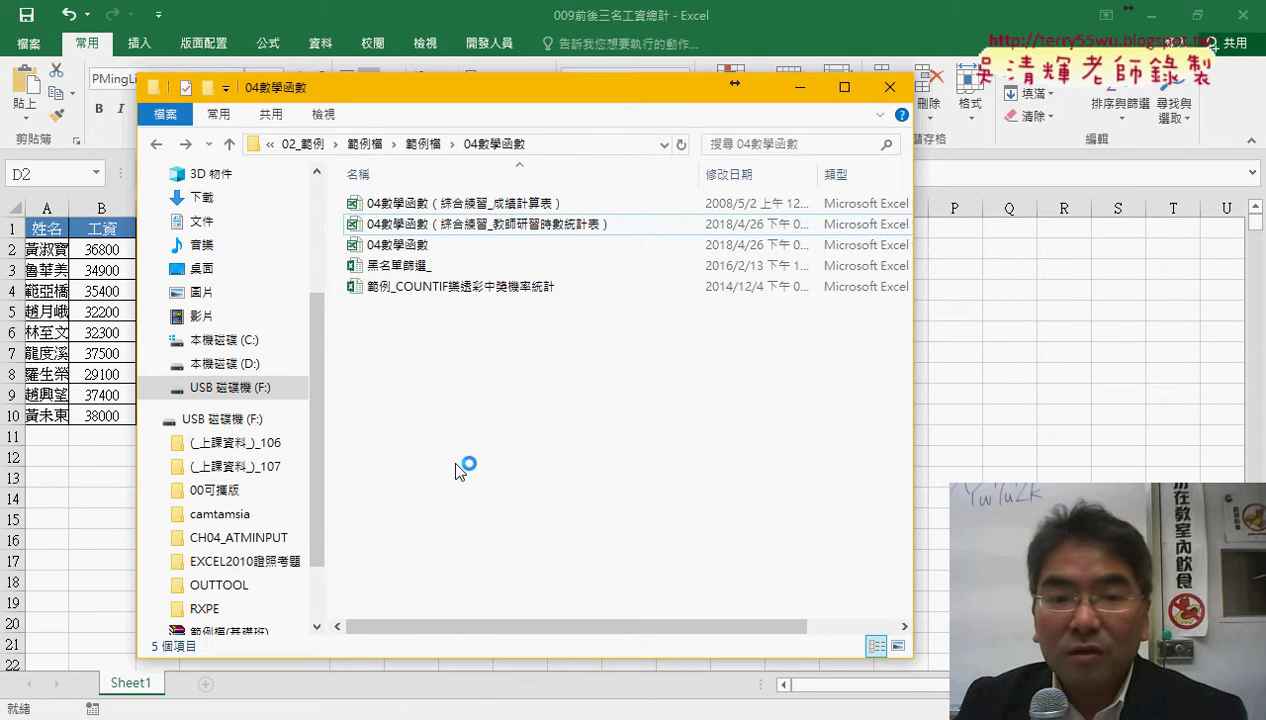
left_click(430, 268)
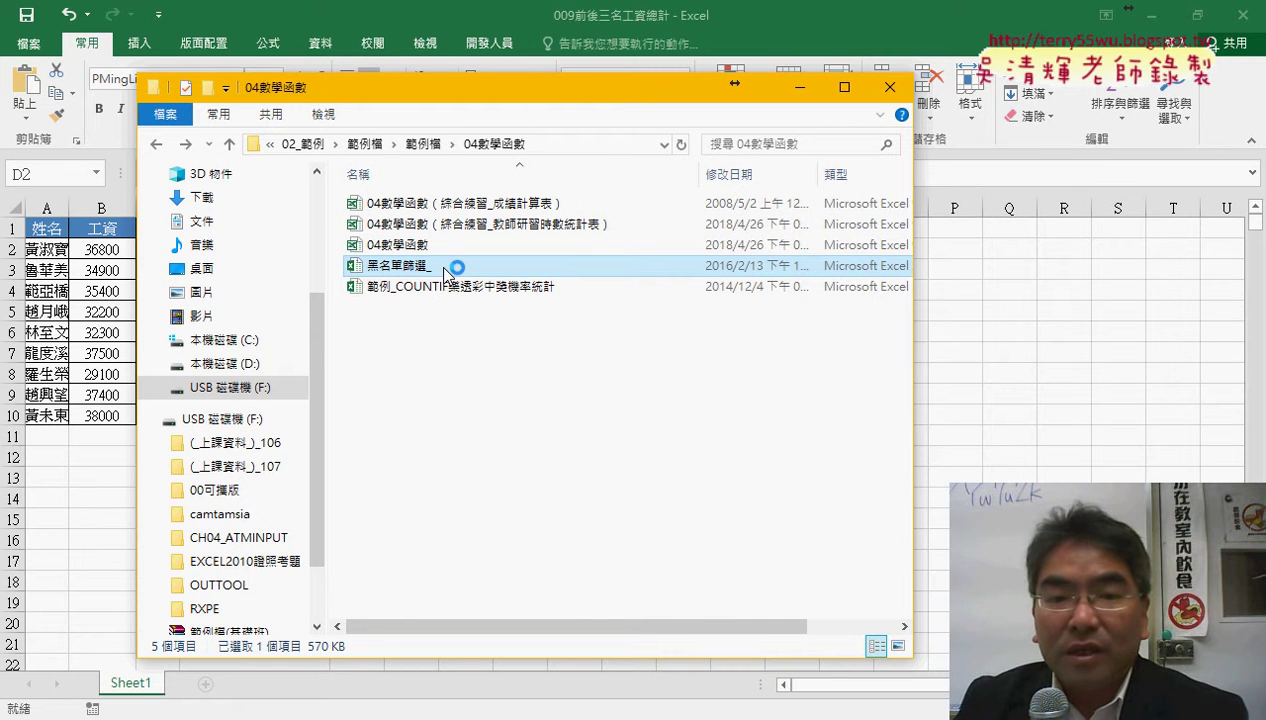
double_click(446, 245)
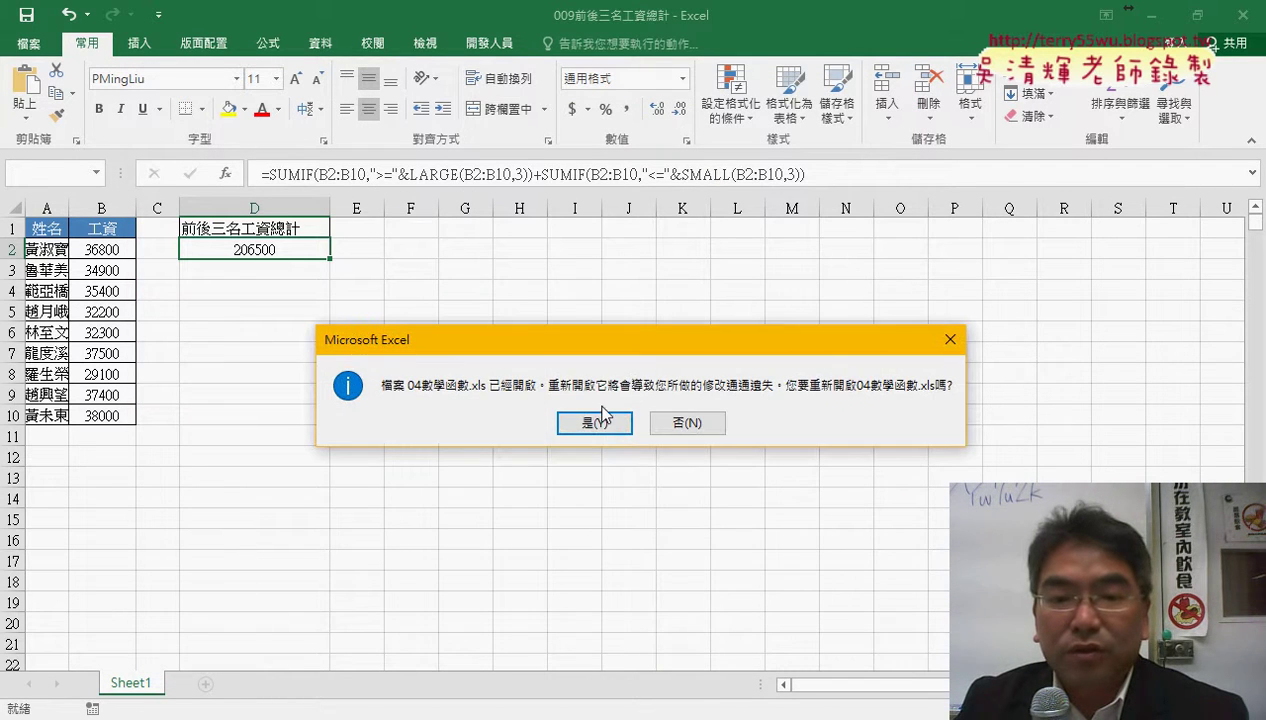
- Reopen 04數學函數, switch to the COUNT sheet and select the data A2:K7
left_click(602, 425)
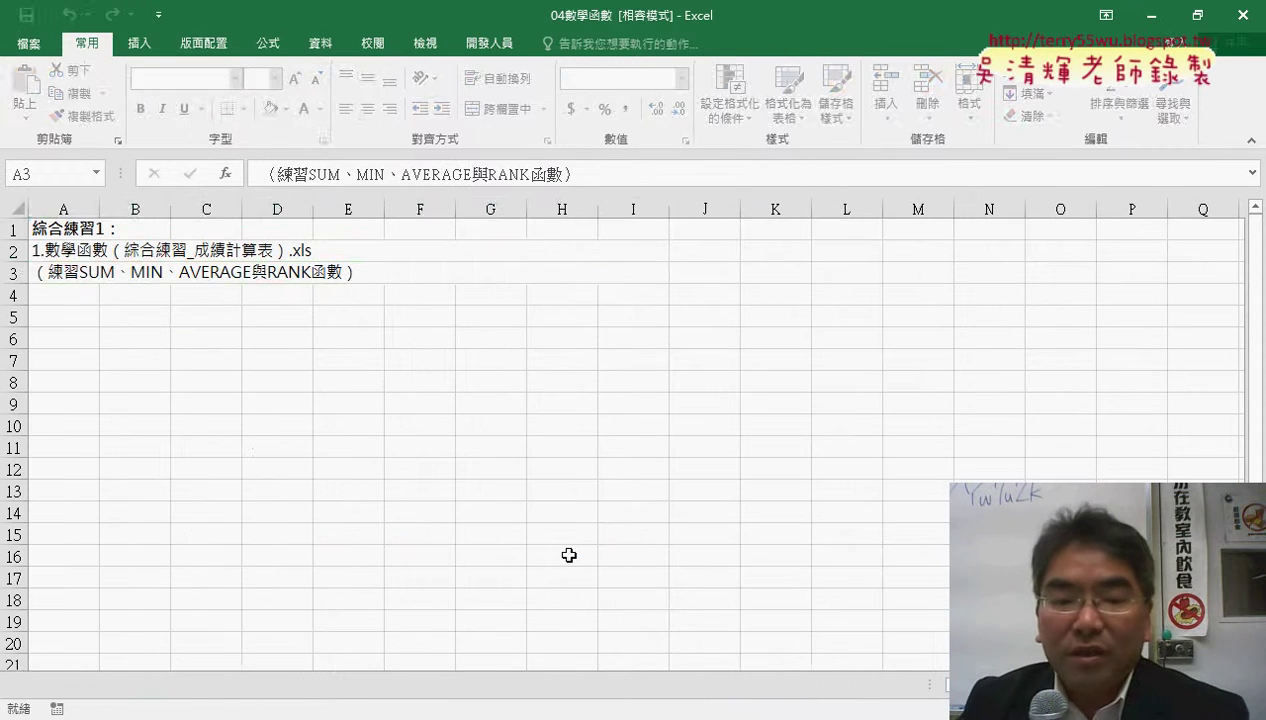
left_click(338, 690)
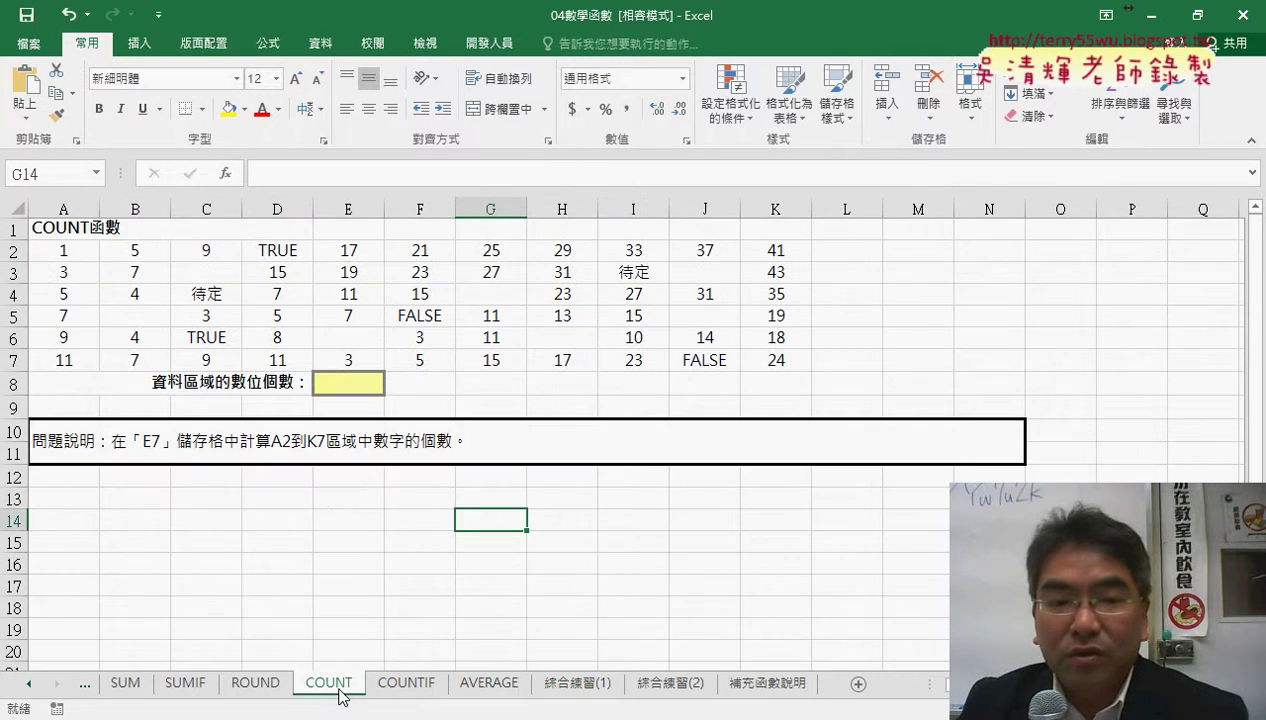
left_click(77, 254)
left_click_drag(77, 254, 772, 352)
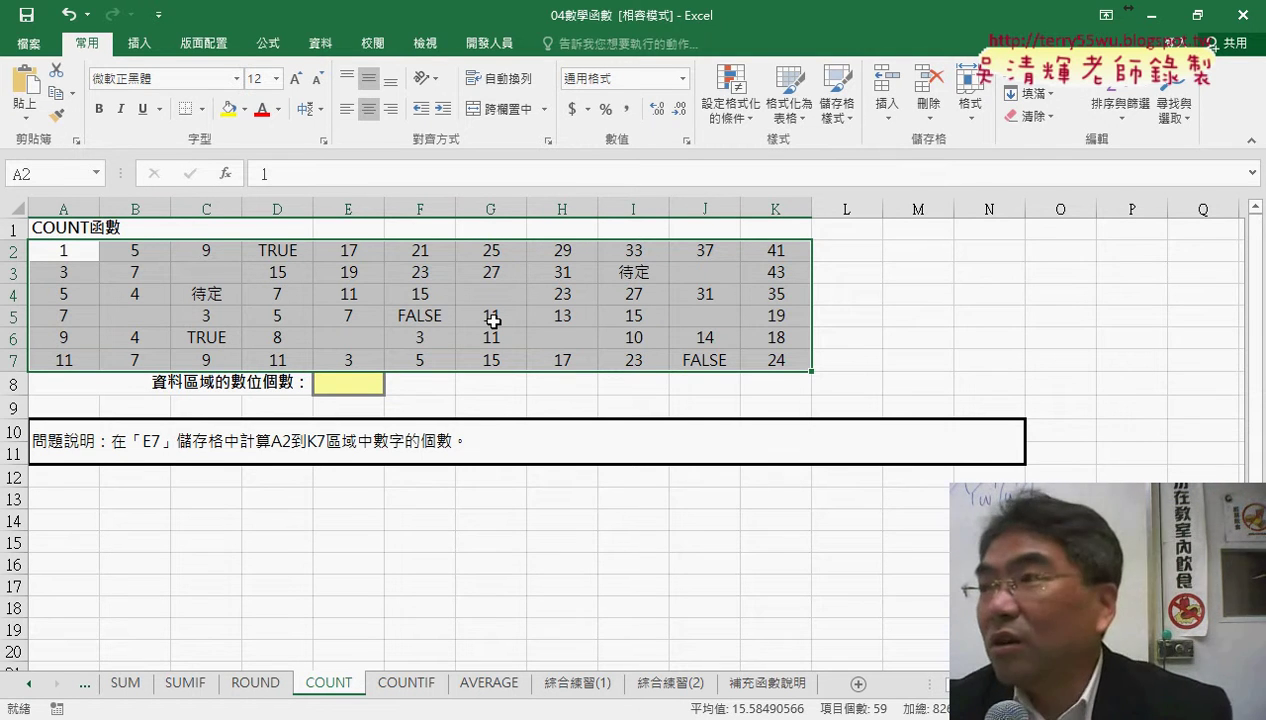
- Point out D2 (TRUE) and C4 (待定), then reselect the A2:K7 data
left_click(270, 250)
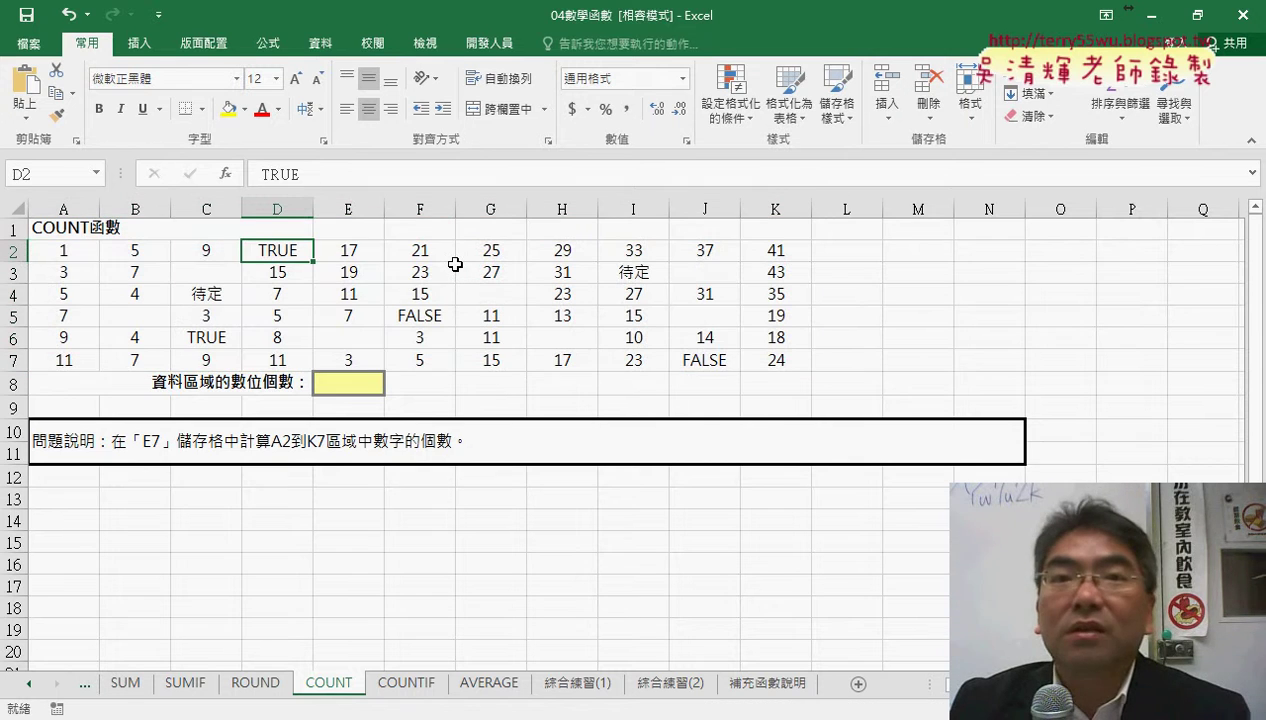
left_click(207, 293)
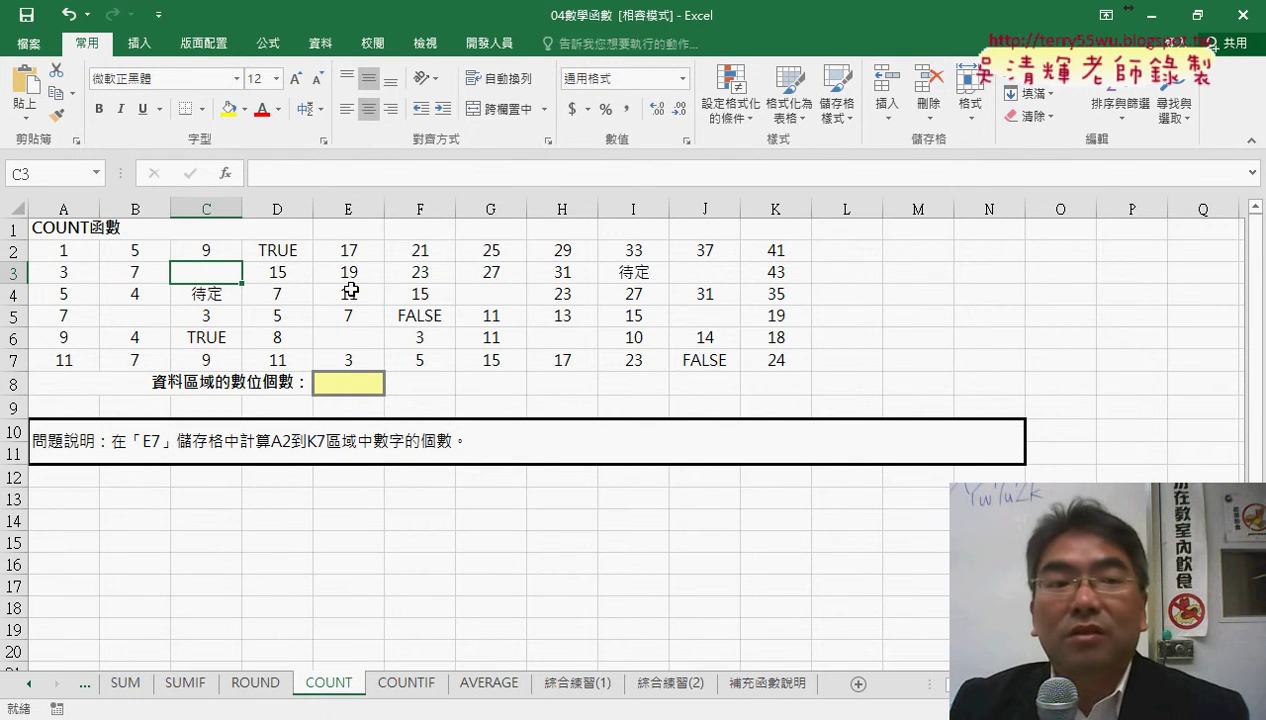
left_click(66, 253)
left_click_drag(66, 253, 766, 358)
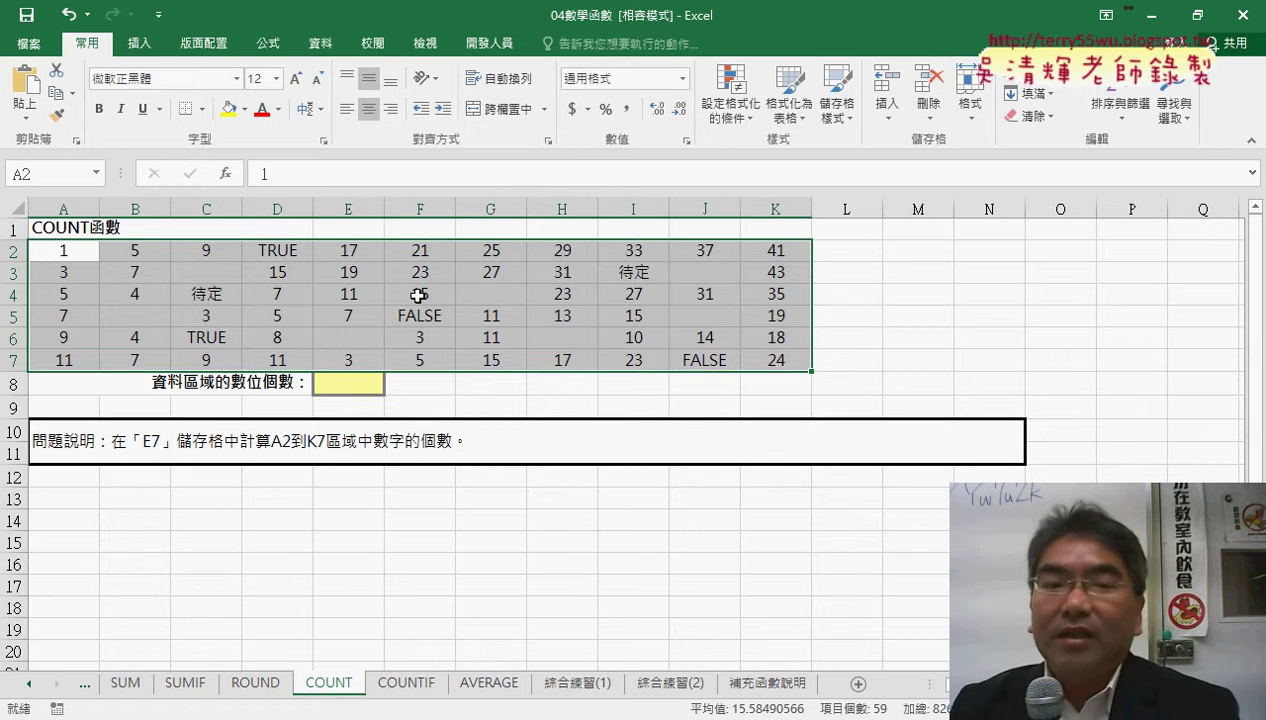
left_click(366, 386)
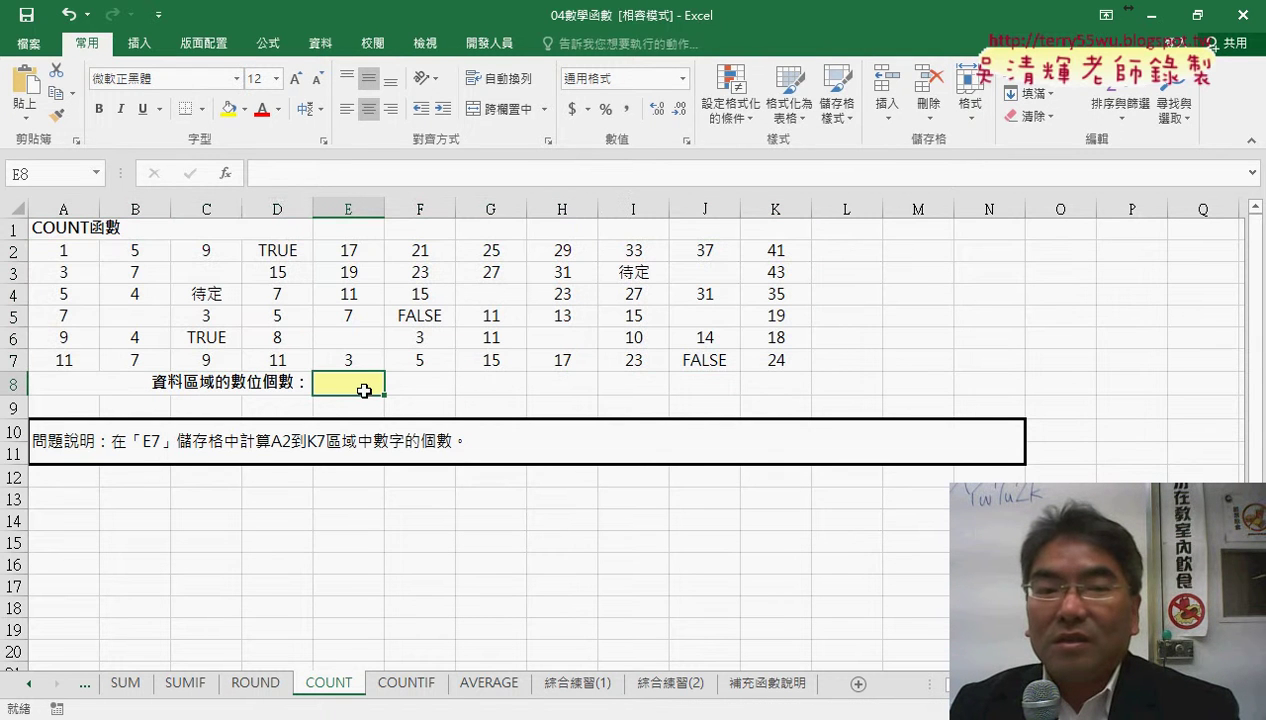
left_click(227, 177)
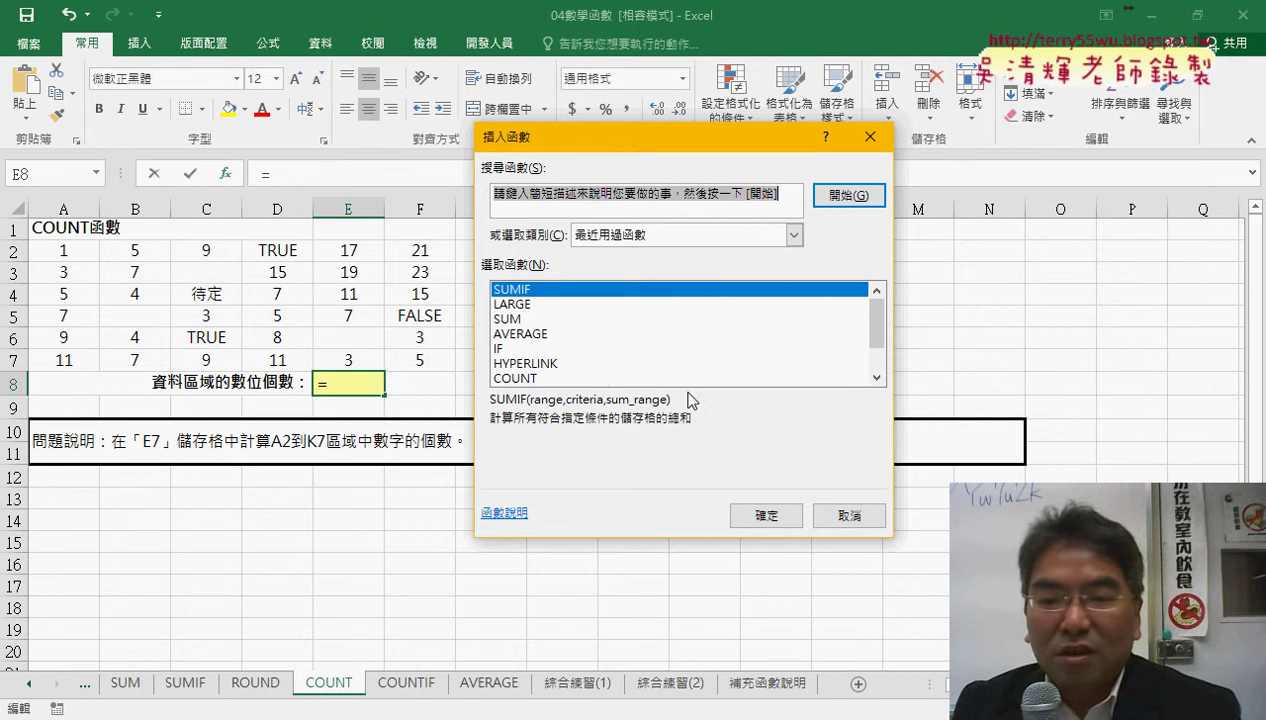
left_click(838, 516)
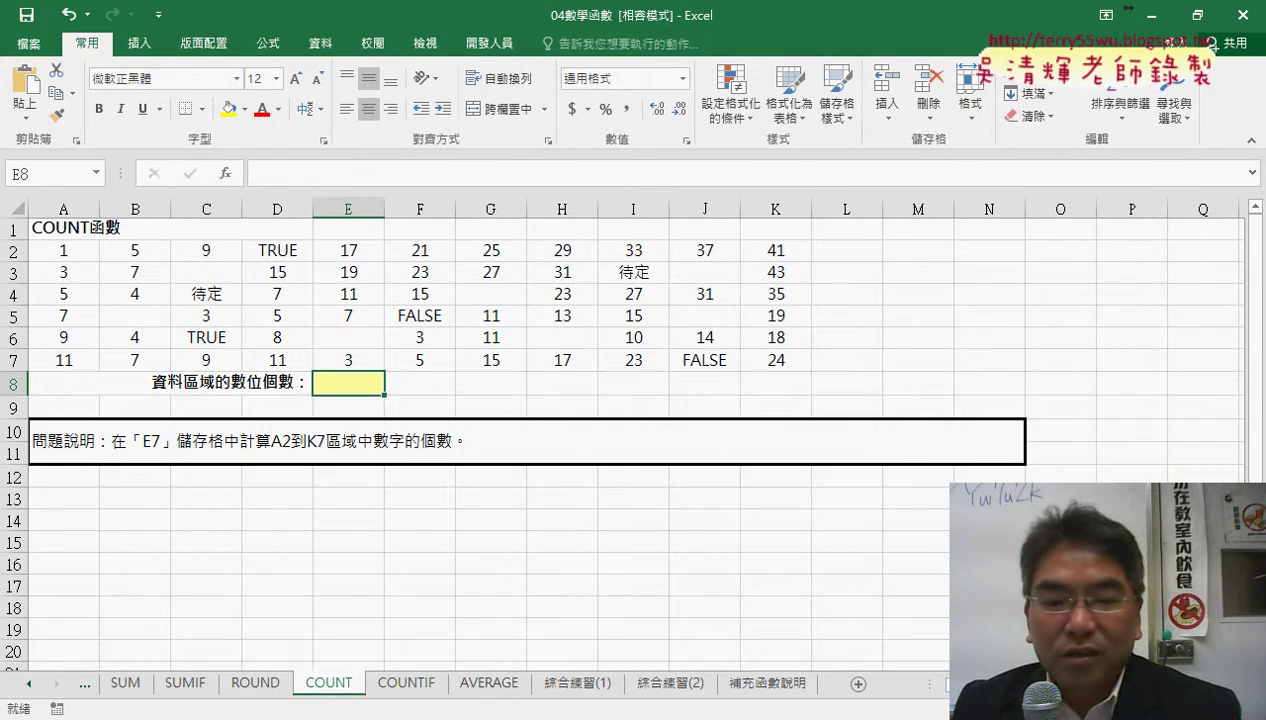
left_click(100, 610)
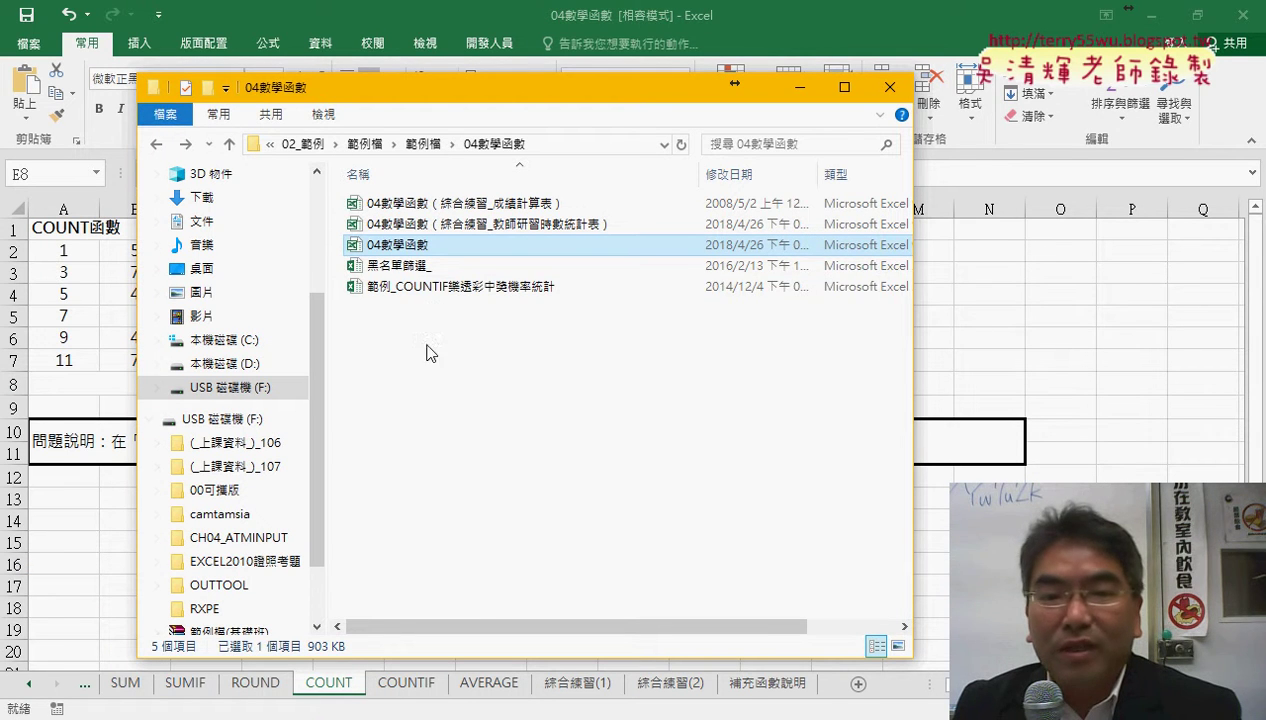
left_click(437, 272)
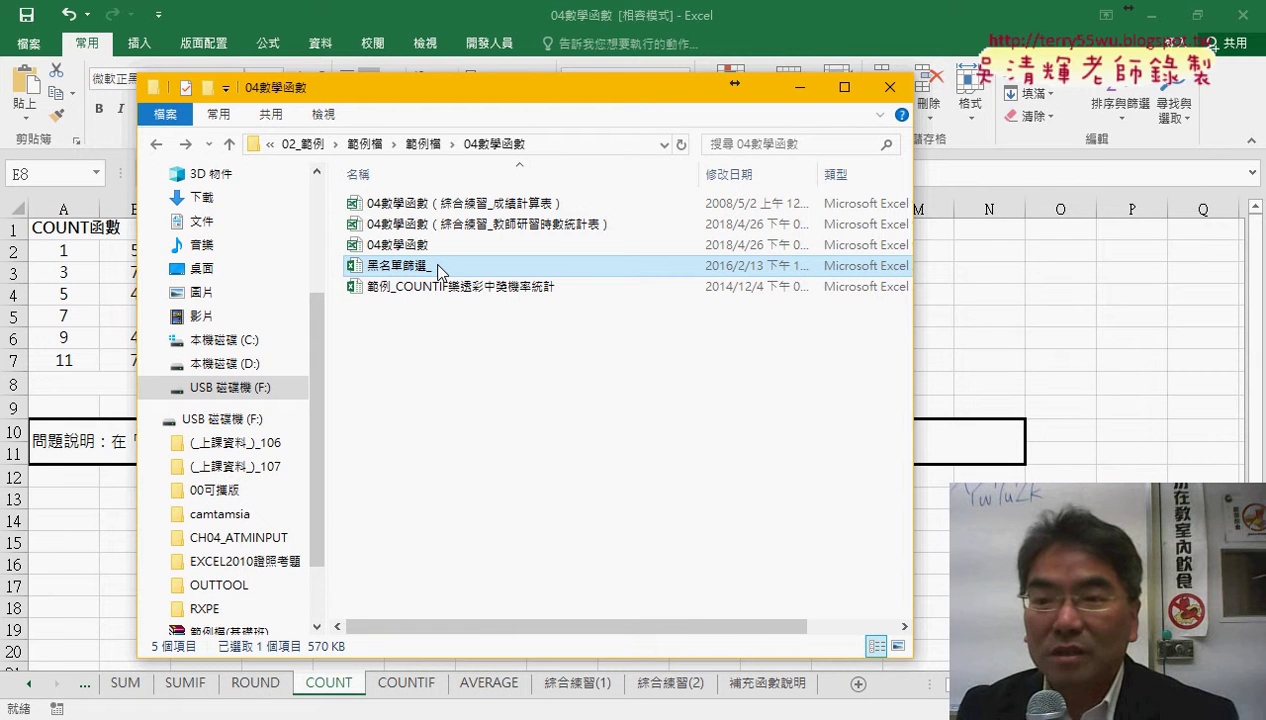
key("alt+F4")
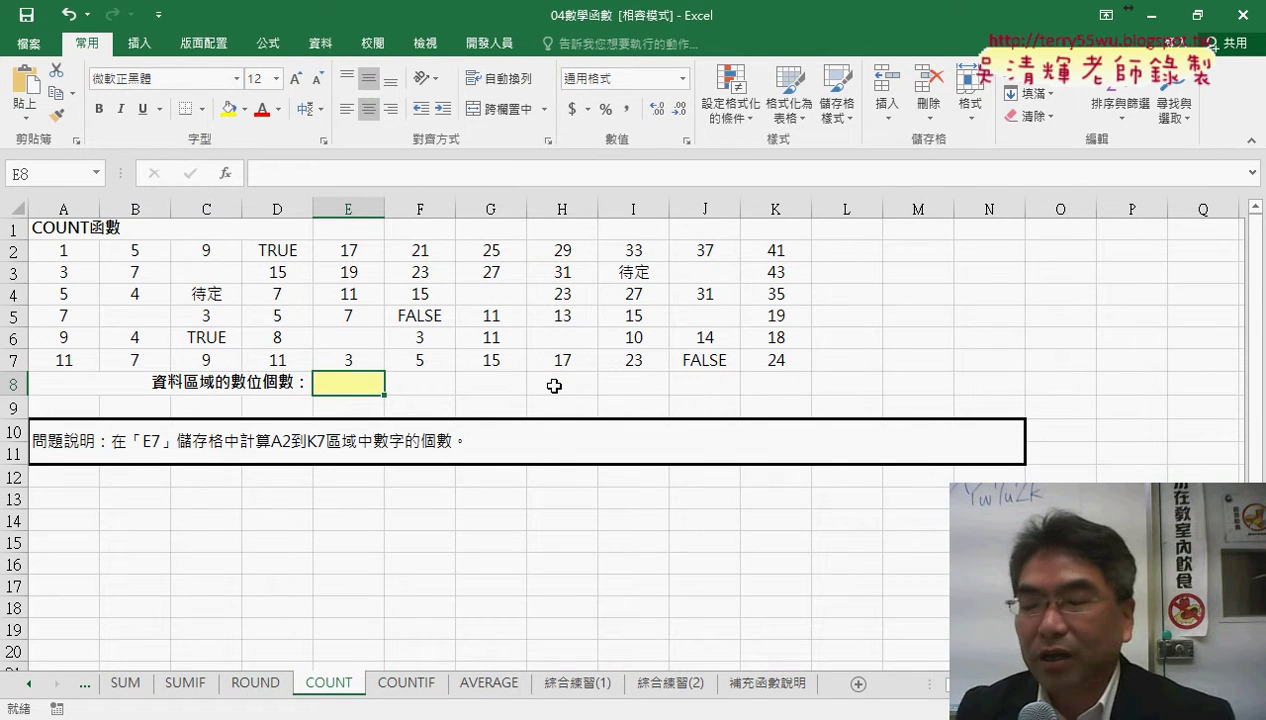